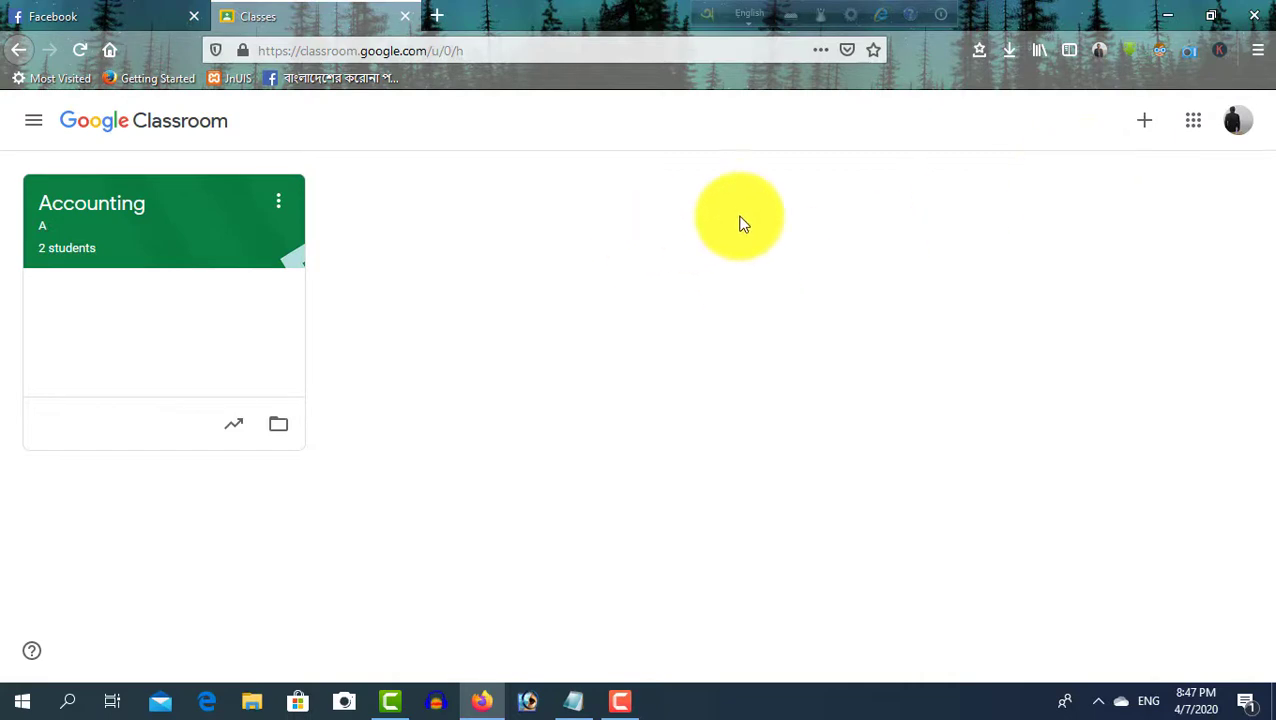
Add the line 'first of all teachers point of view..' below the Notepad outline, then minimize it
click(576, 703)
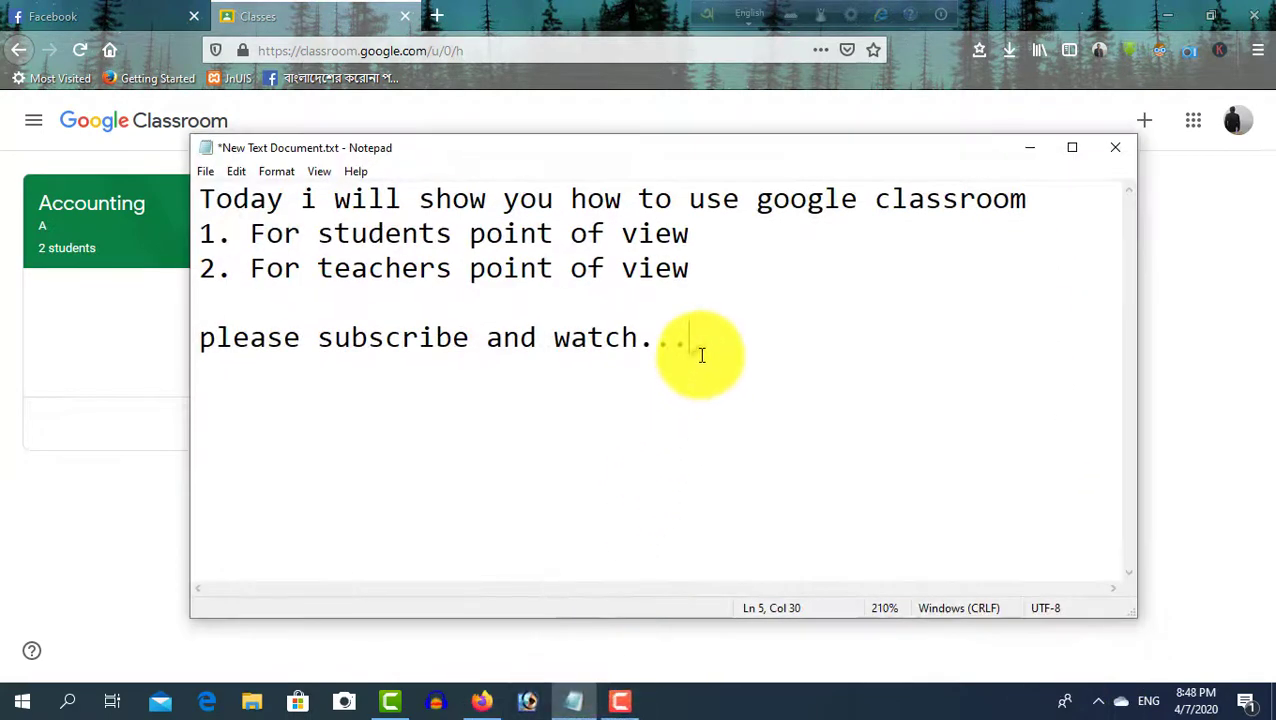
click(697, 229)
drag(697, 229, 252, 236)
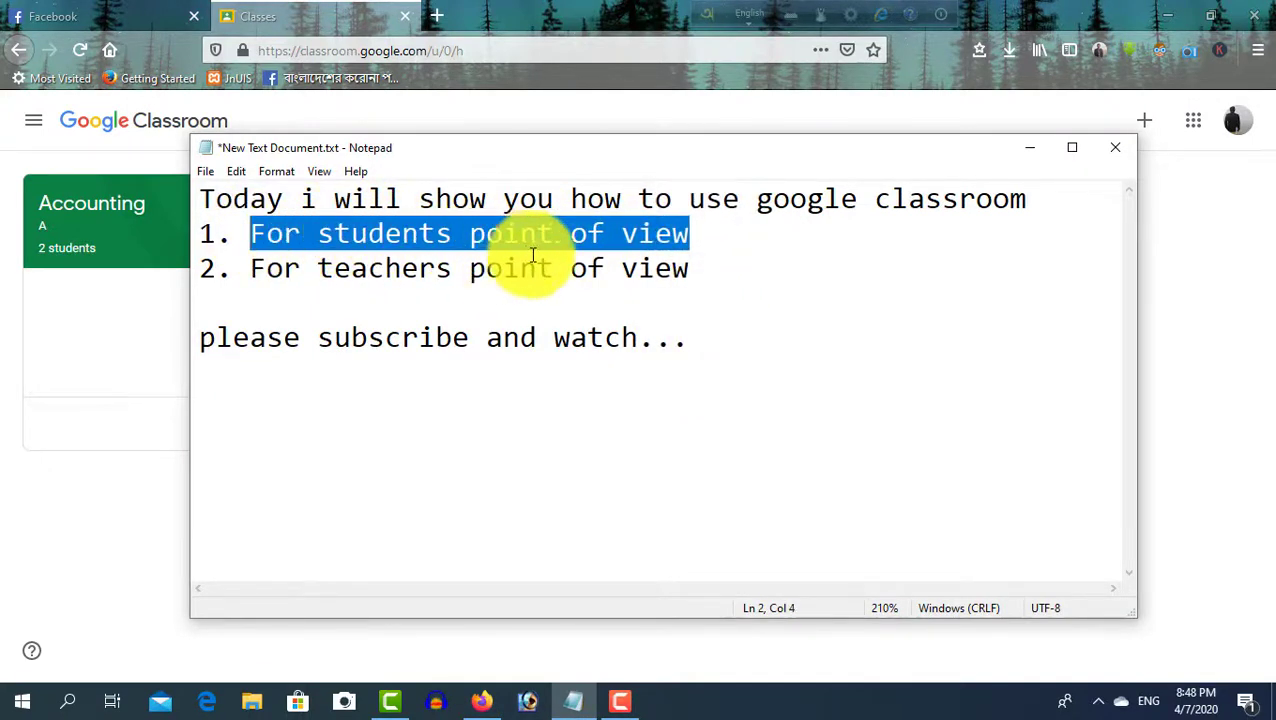
drag(697, 268, 284, 262)
click(790, 334)
key(Return)
text(f)
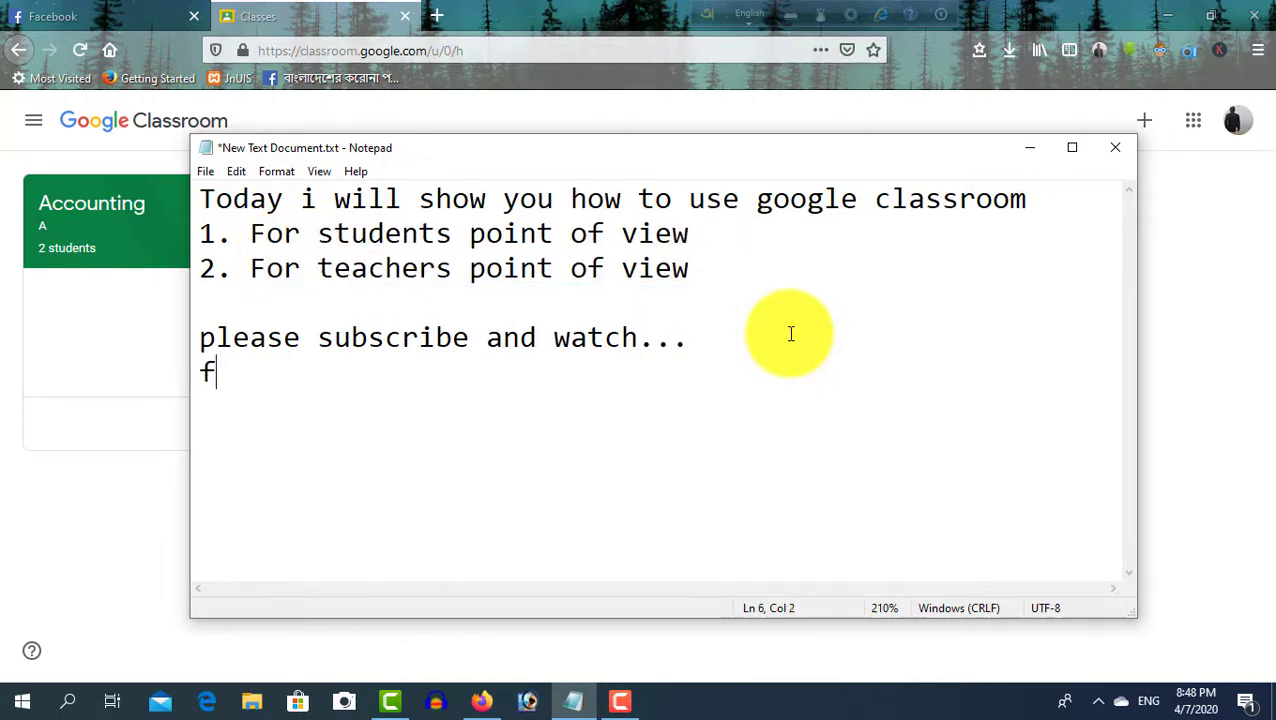
text(irst o)
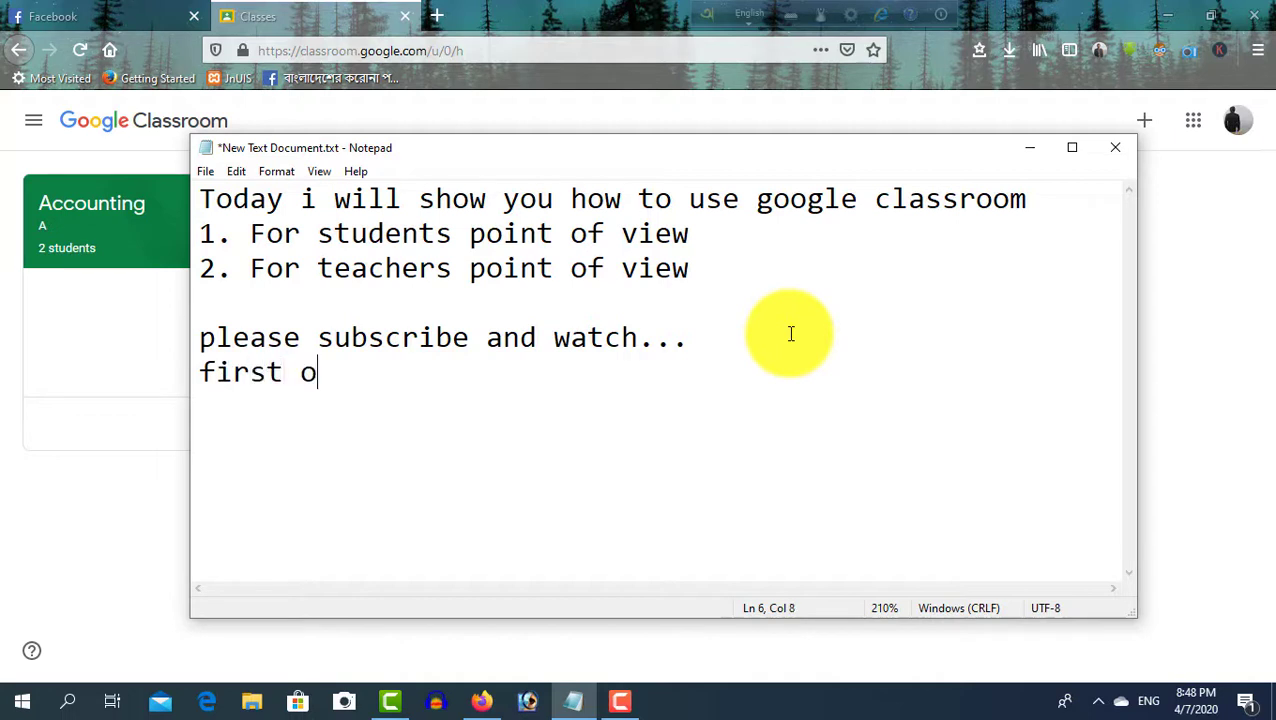
text(f o)
text(ll )
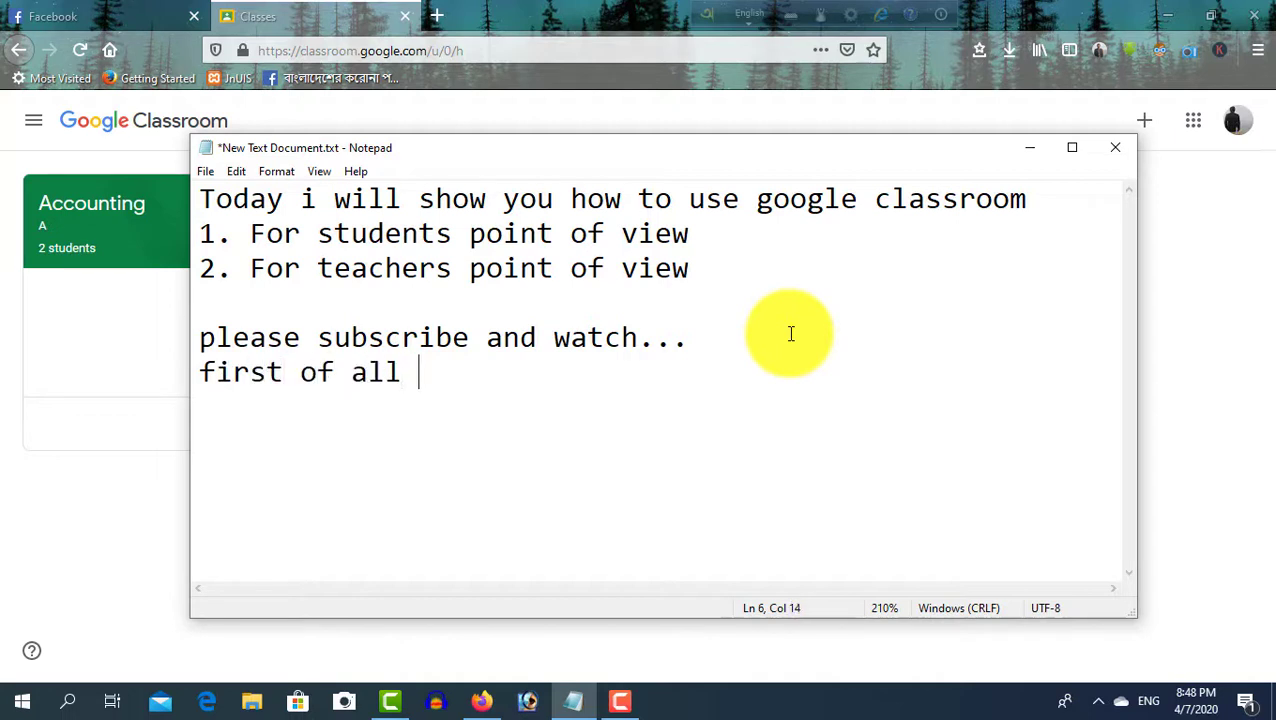
text(teach)
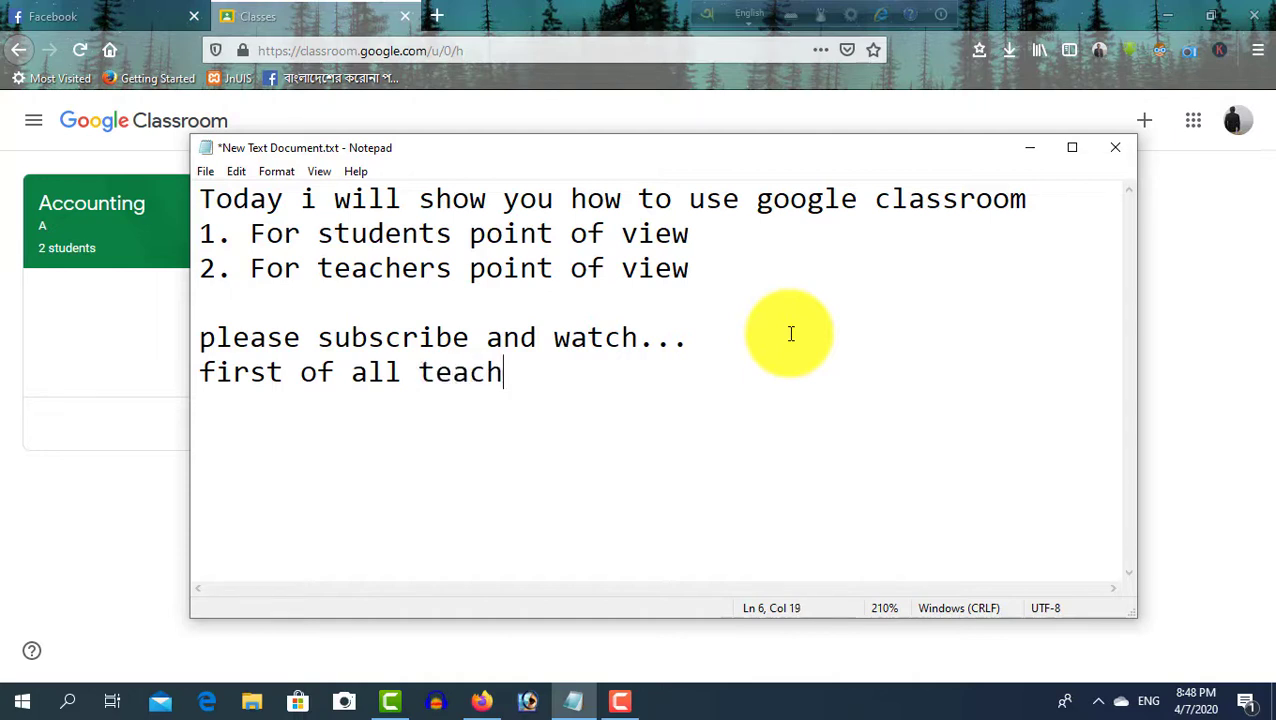
text(ers po)
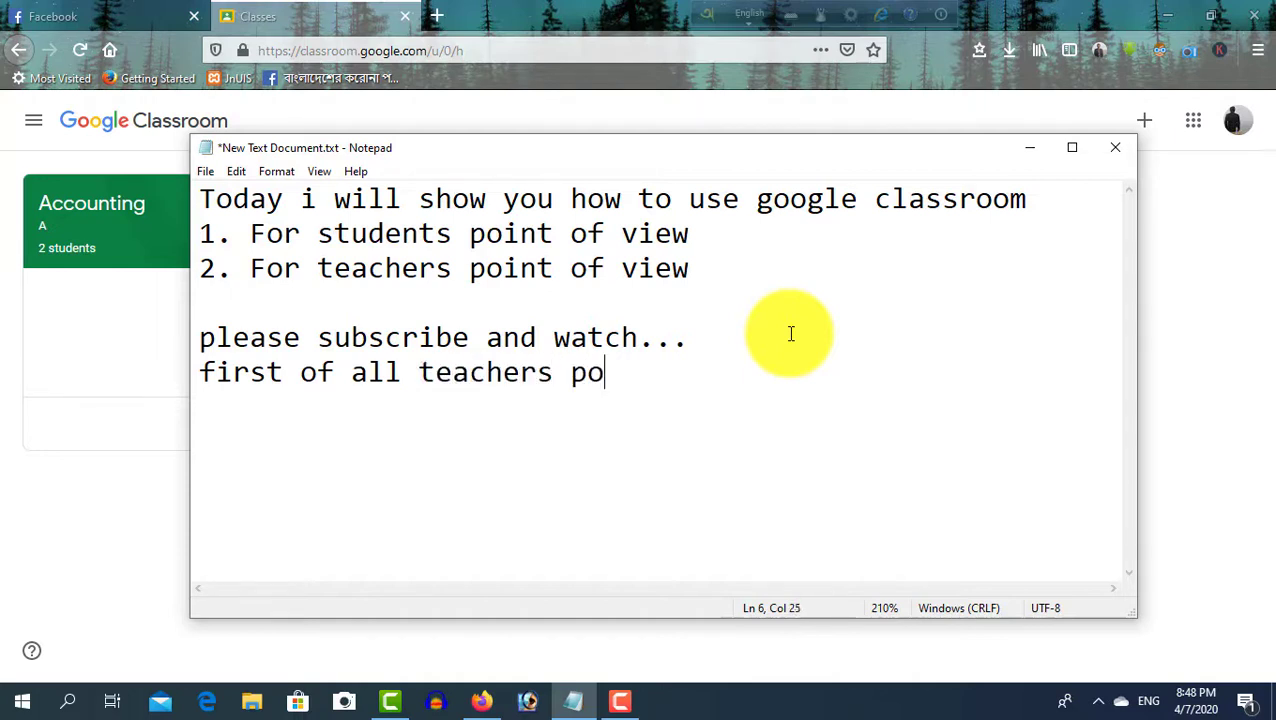
text(int of view..)
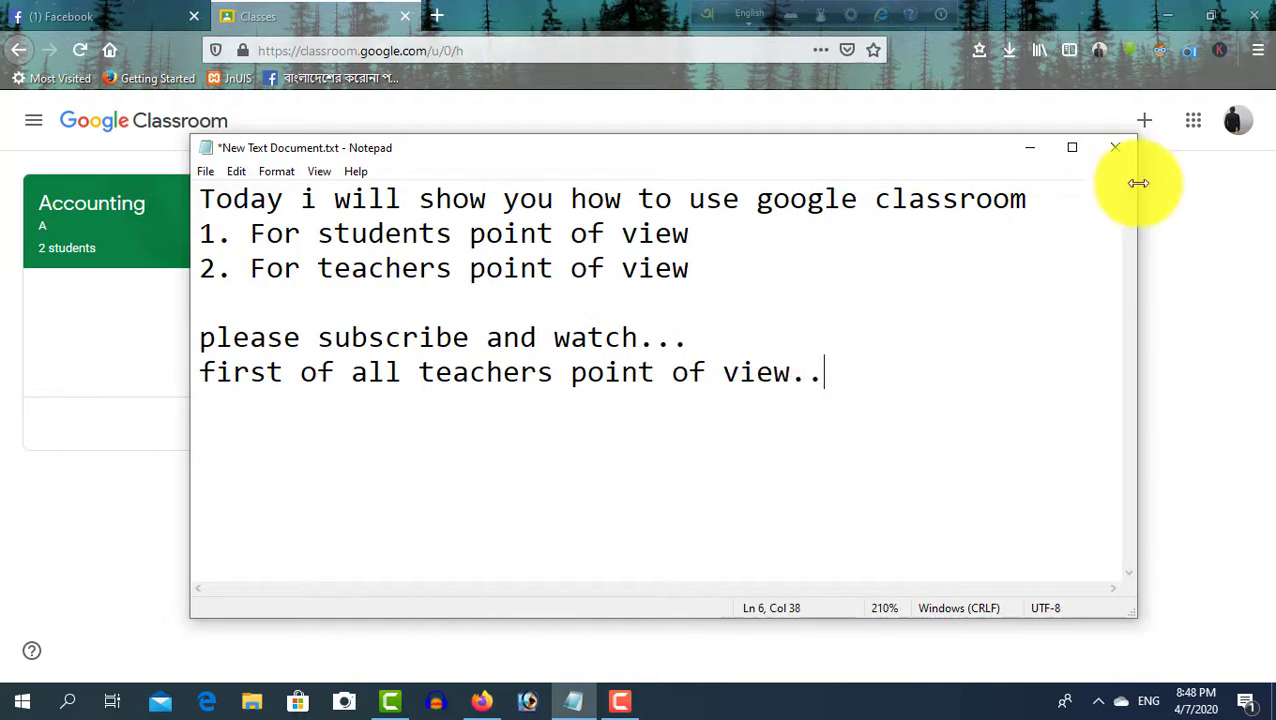
click(1044, 153)
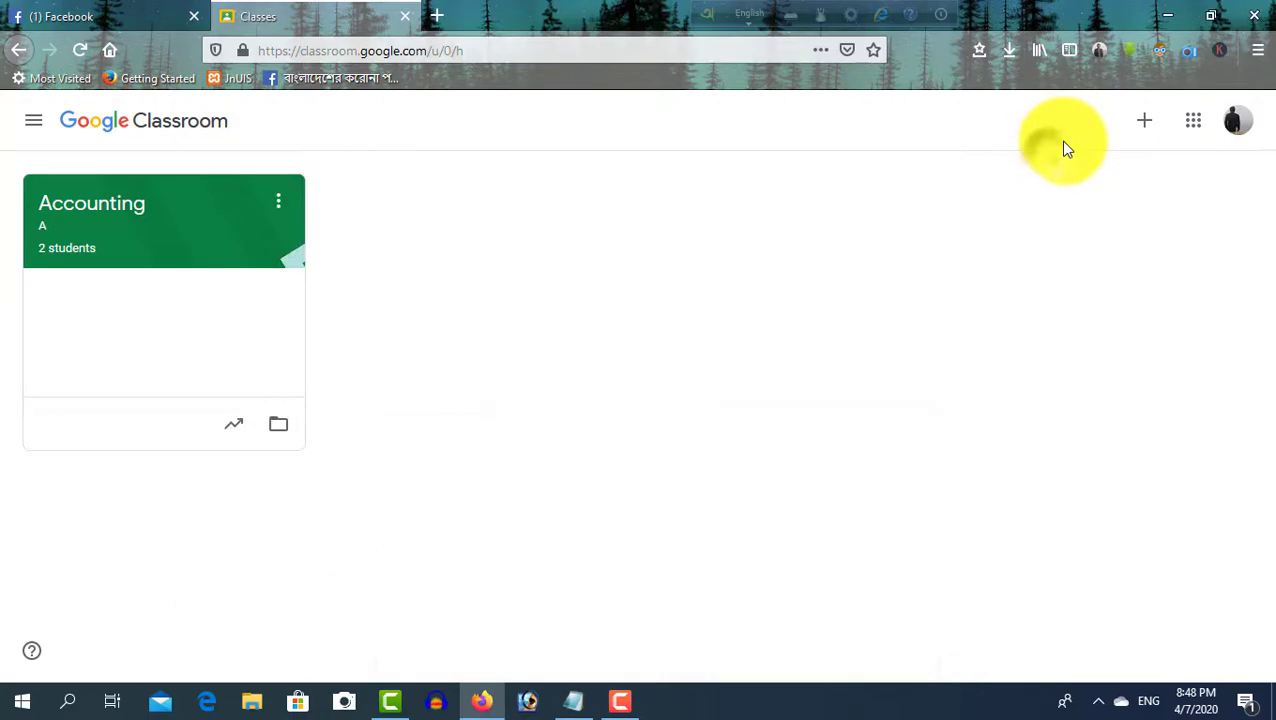
Create the class 'Inter First year', section A, subject Accountijng, room 101
click(1144, 122)
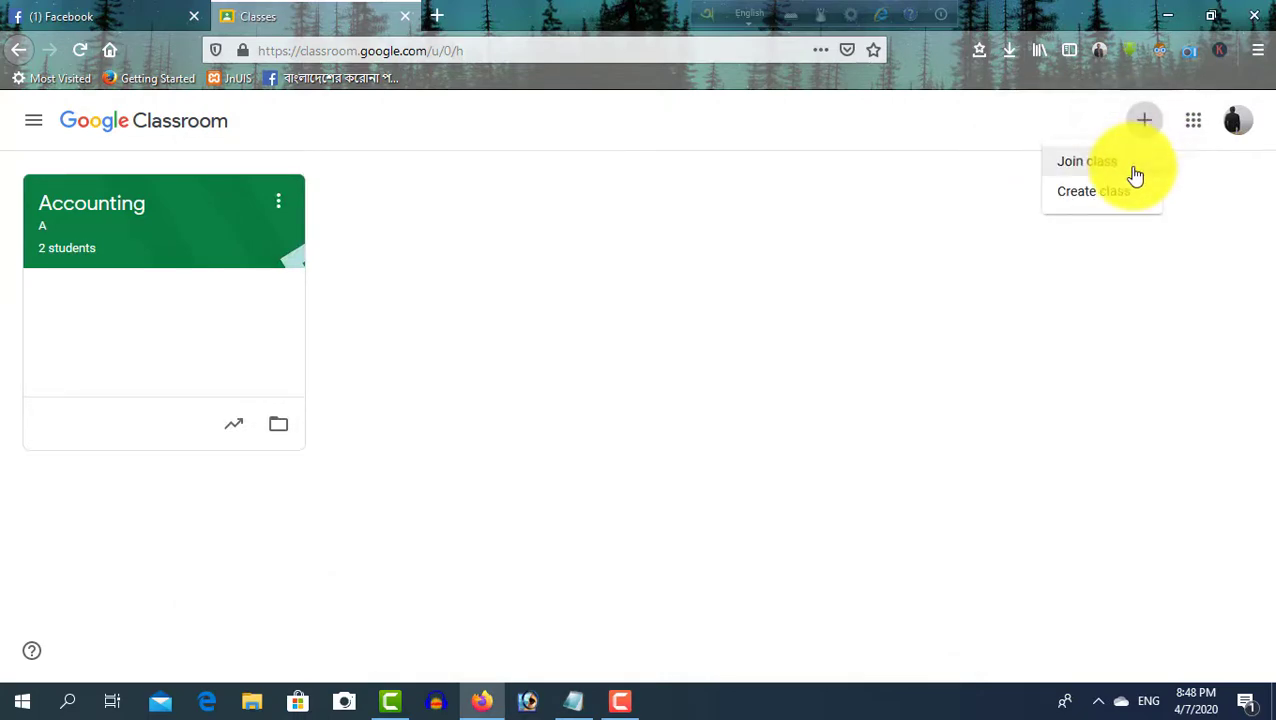
click(1128, 199)
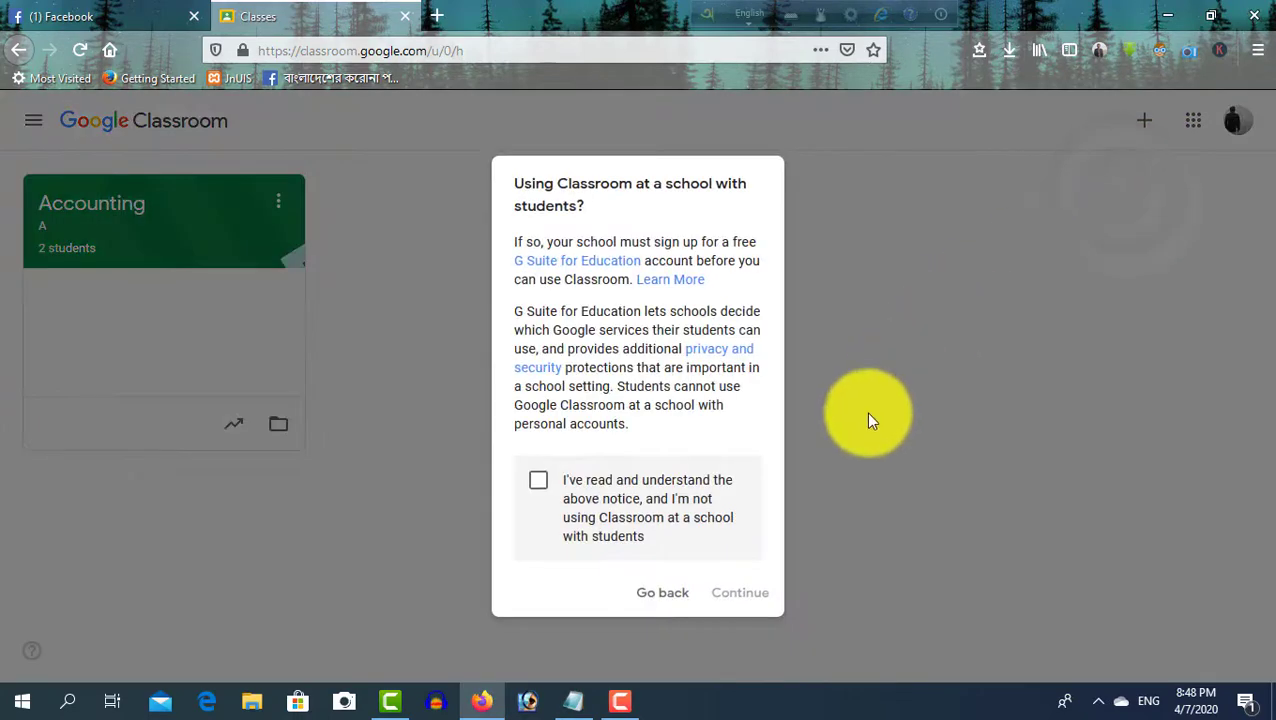
click(597, 494)
click(720, 590)
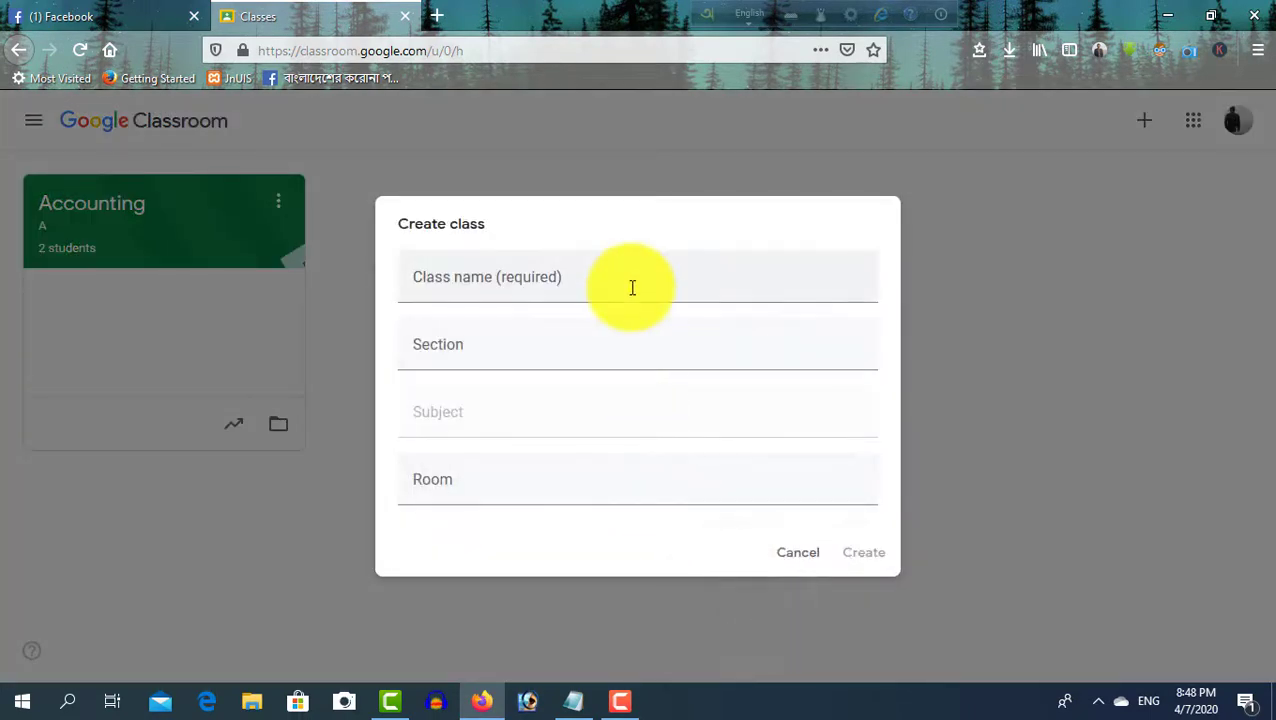
click(632, 288)
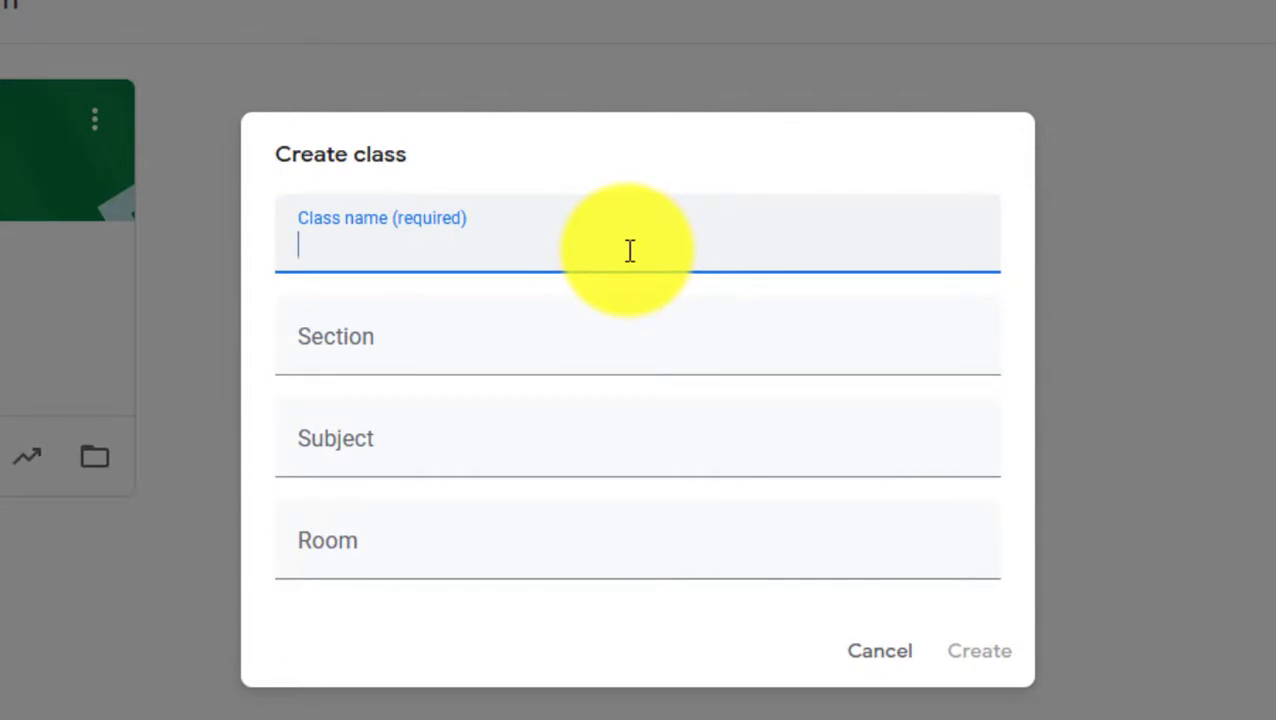
text(Inter First year)
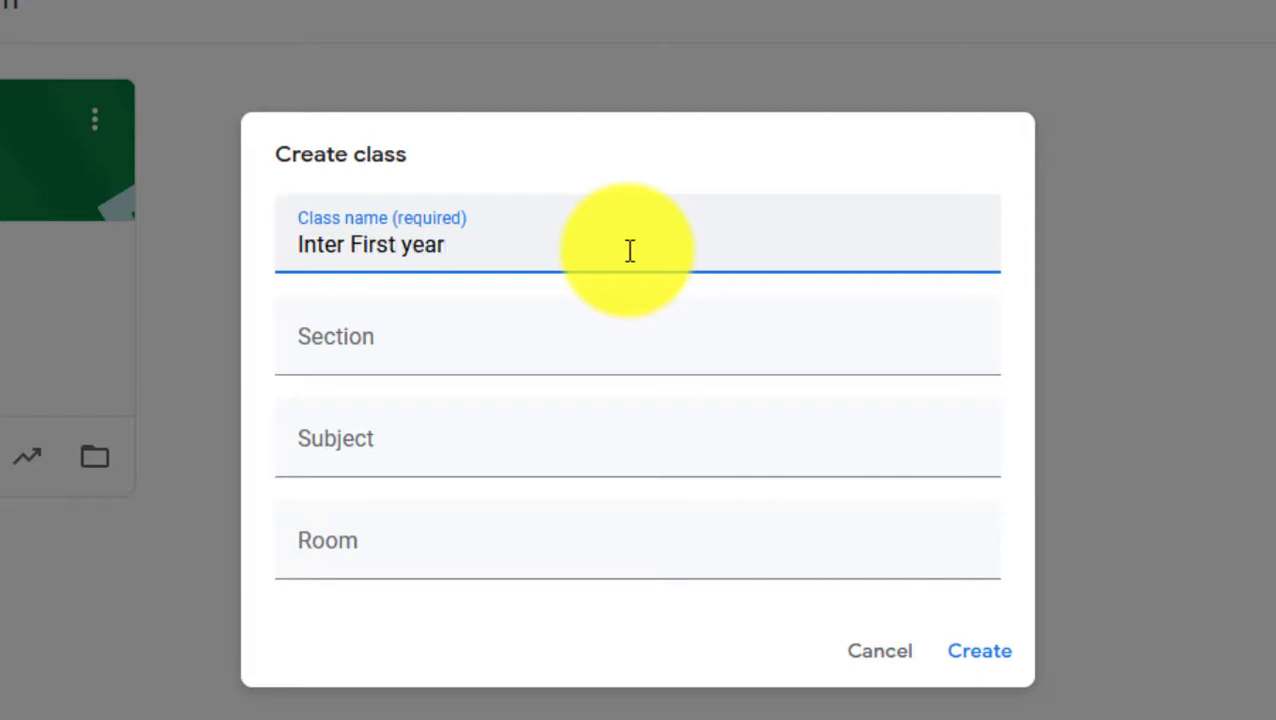
click(550, 345)
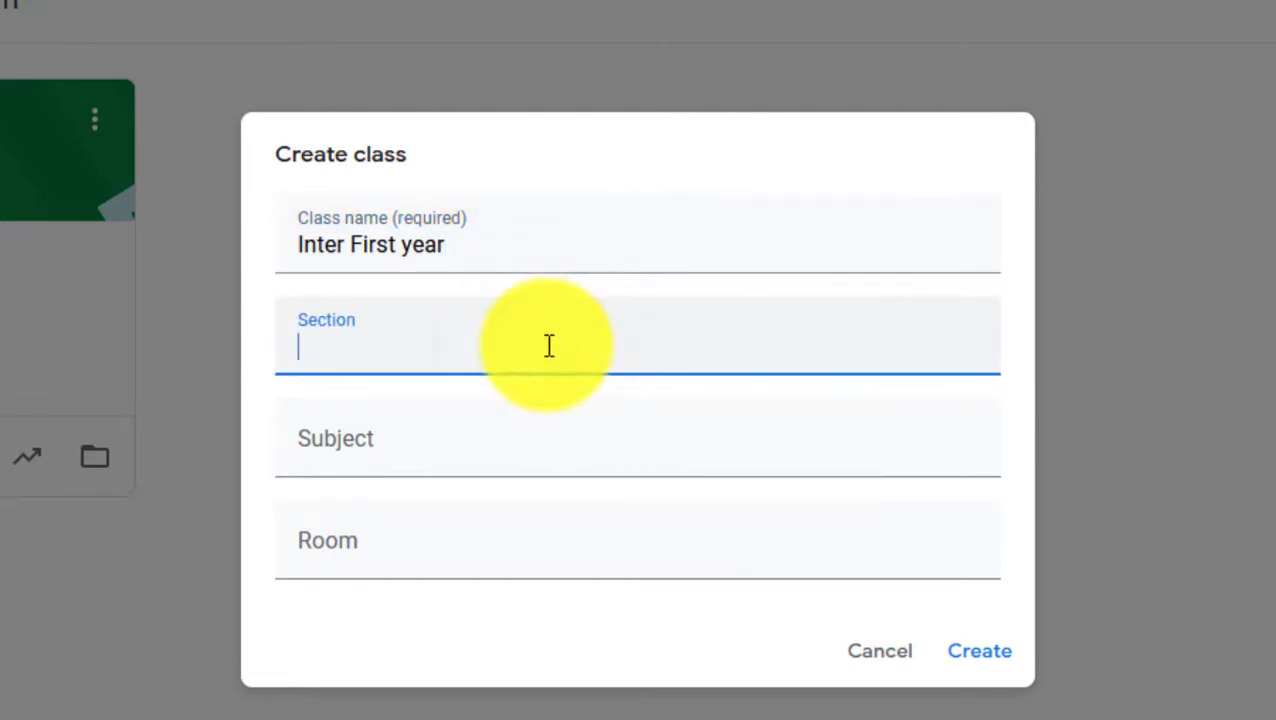
click(510, 436)
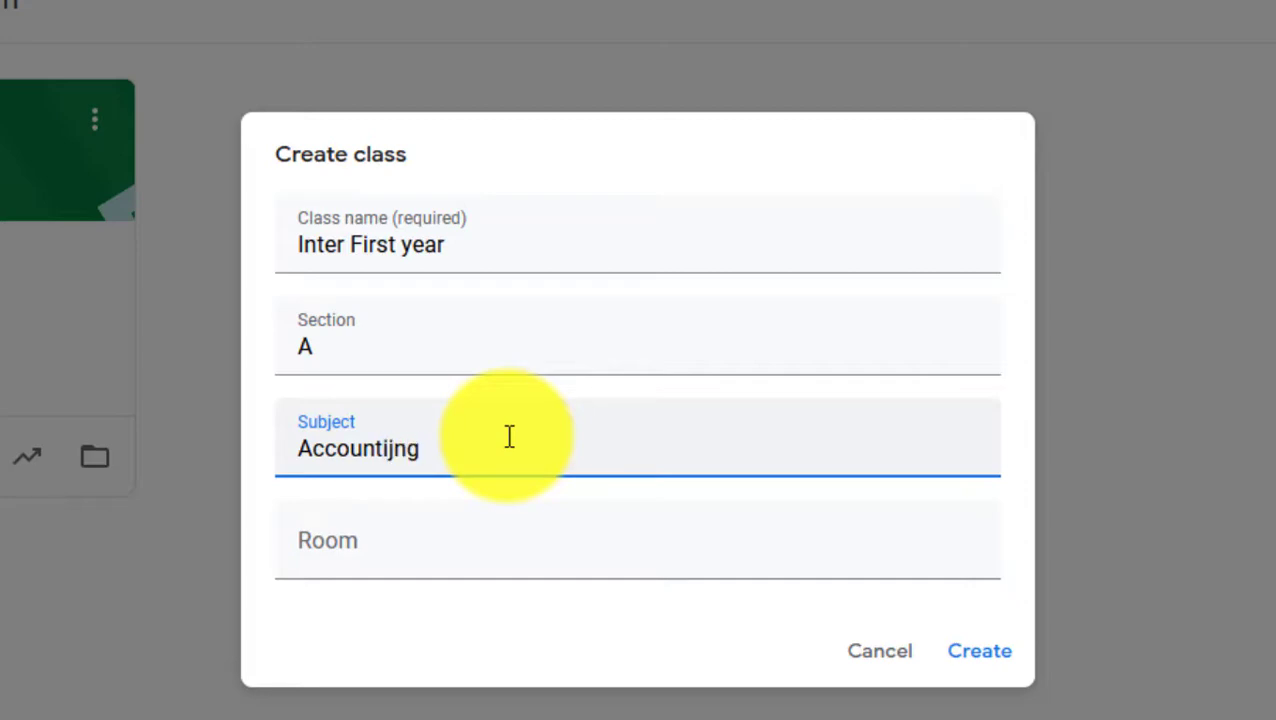
click(502, 550)
text(101)
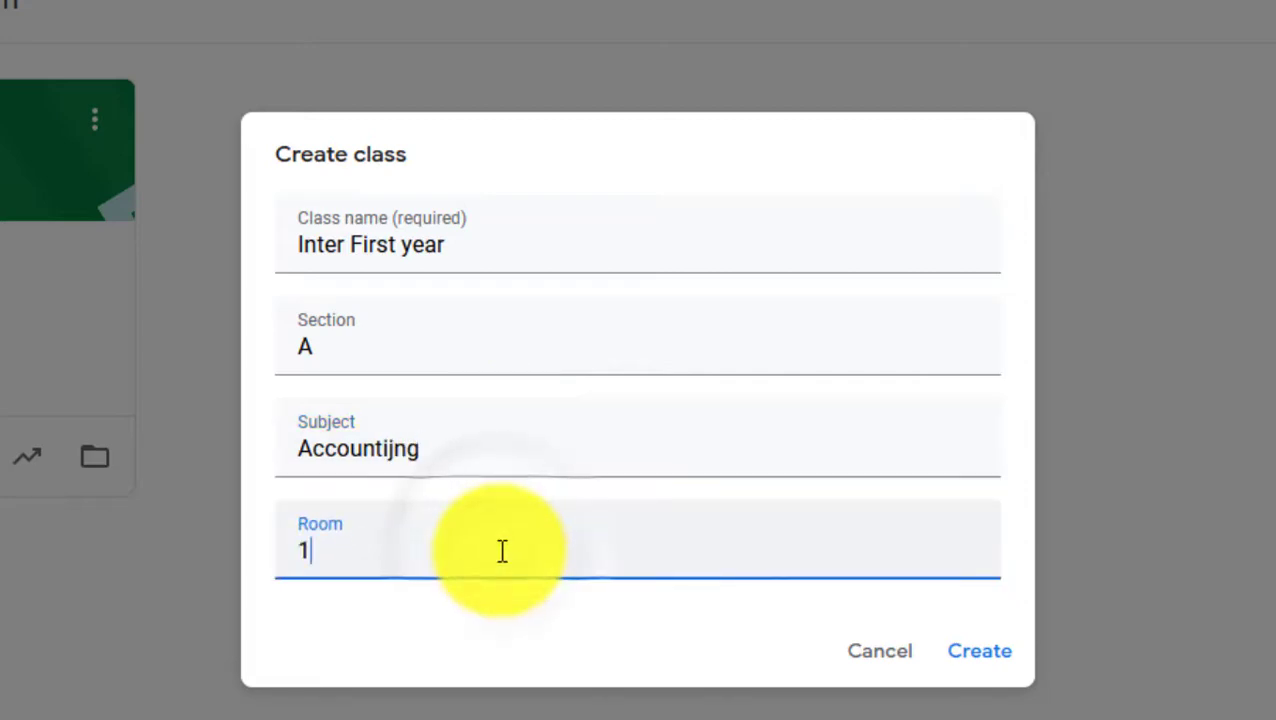
click(1000, 653)
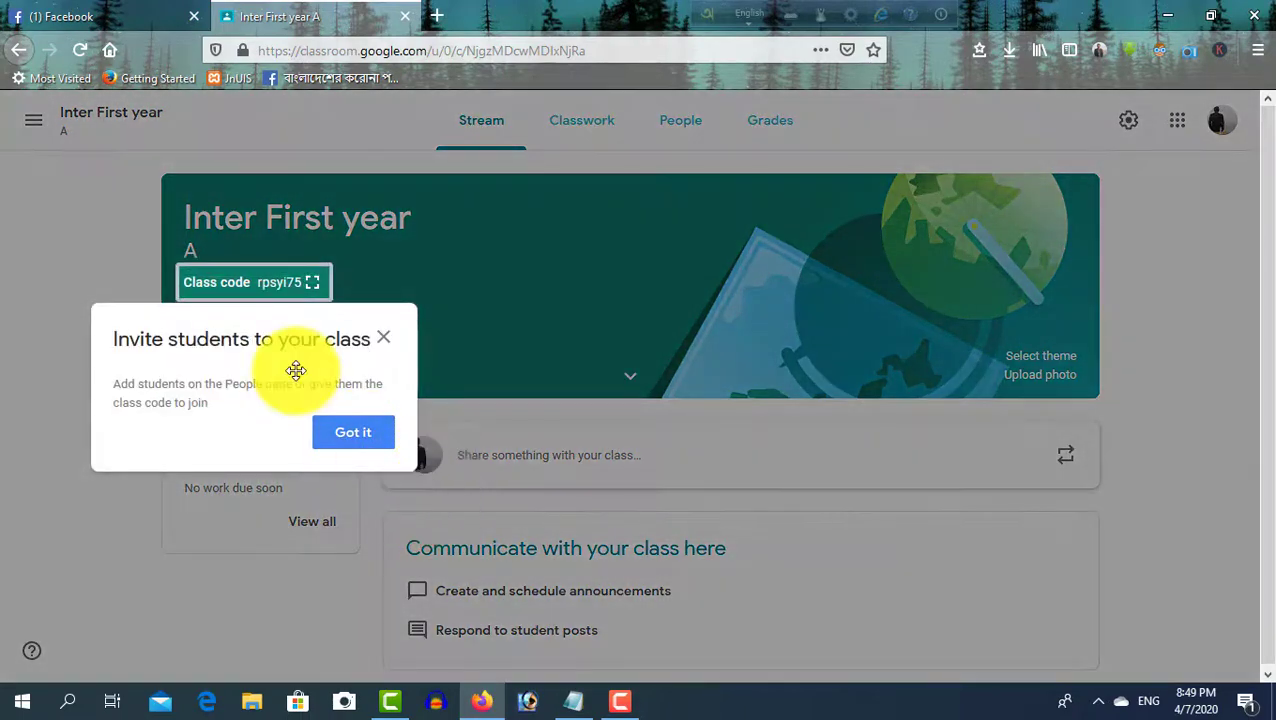
Dismiss the invite-students tip and show the class code enlarged
click(363, 440)
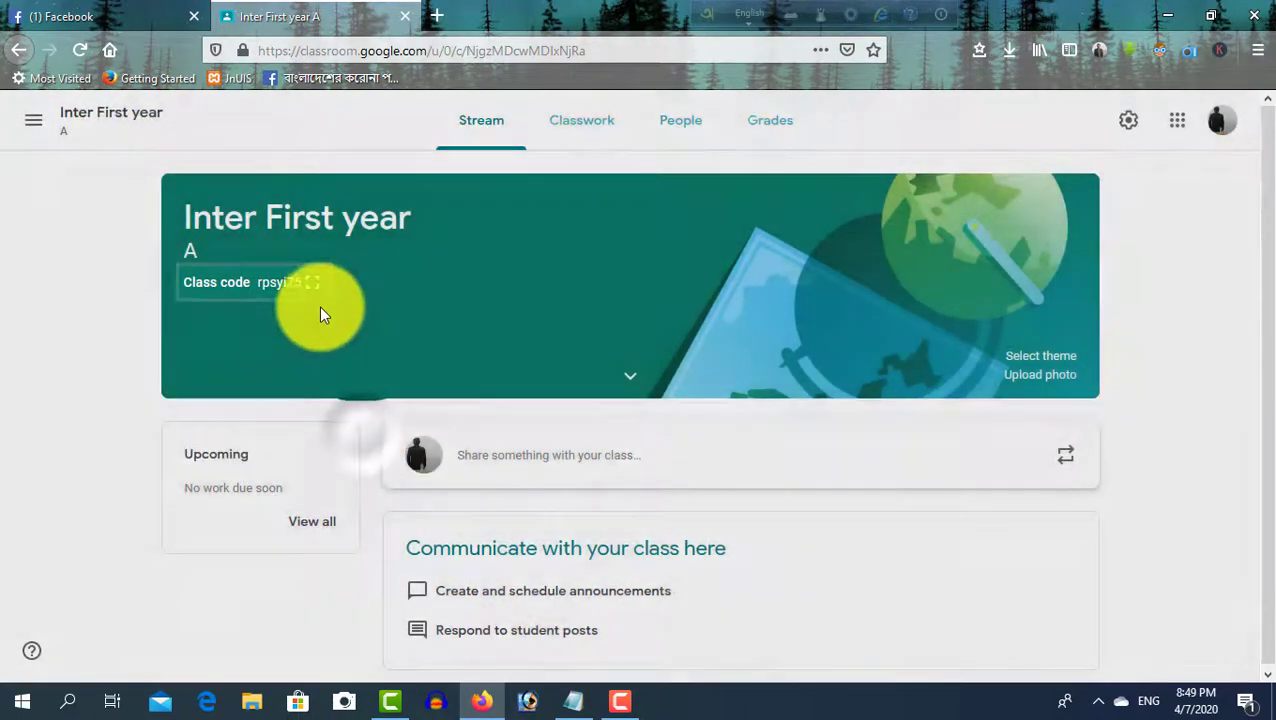
click(312, 283)
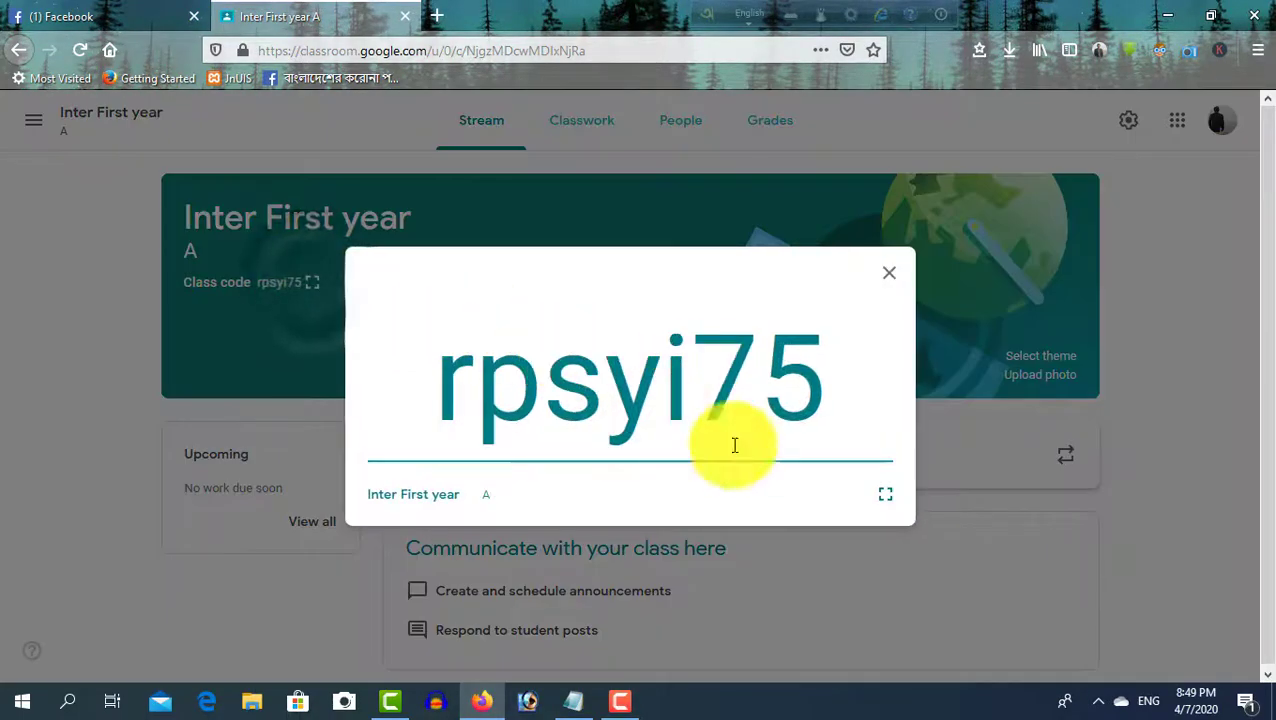
click(573, 701)
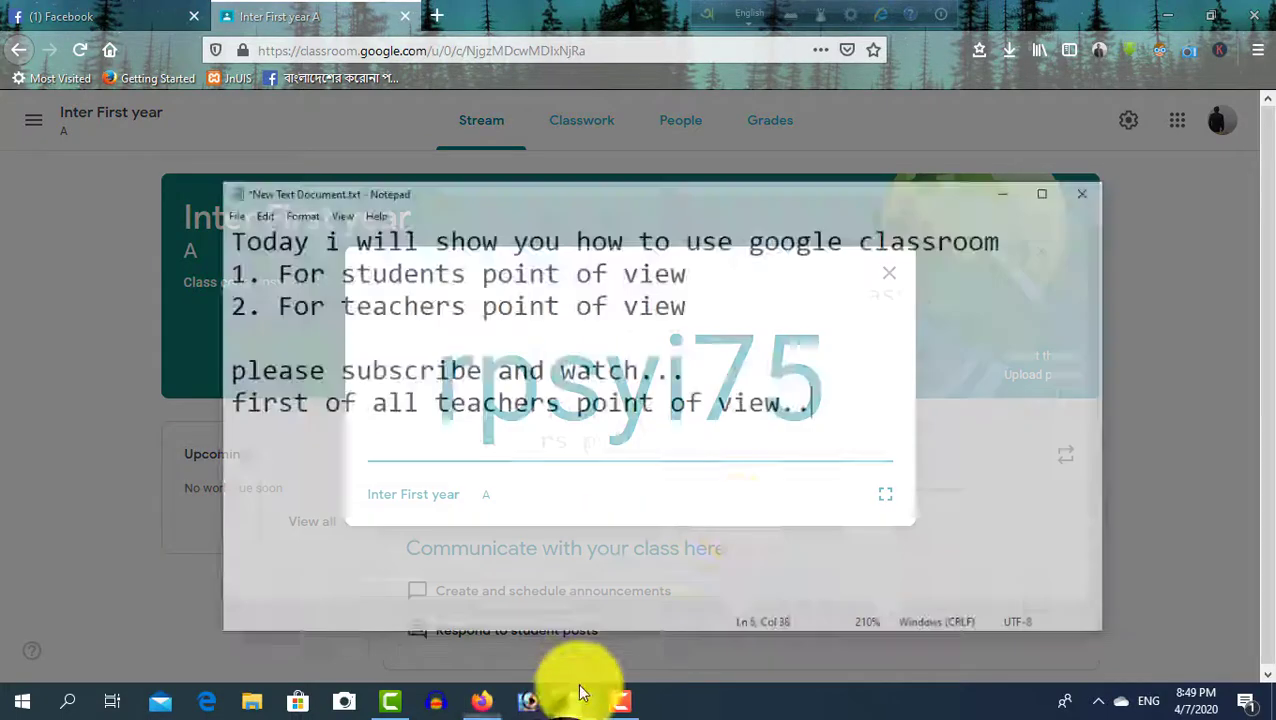
Add the line 'this code is needed for these students who are join in the class' to the notes
key(Return)
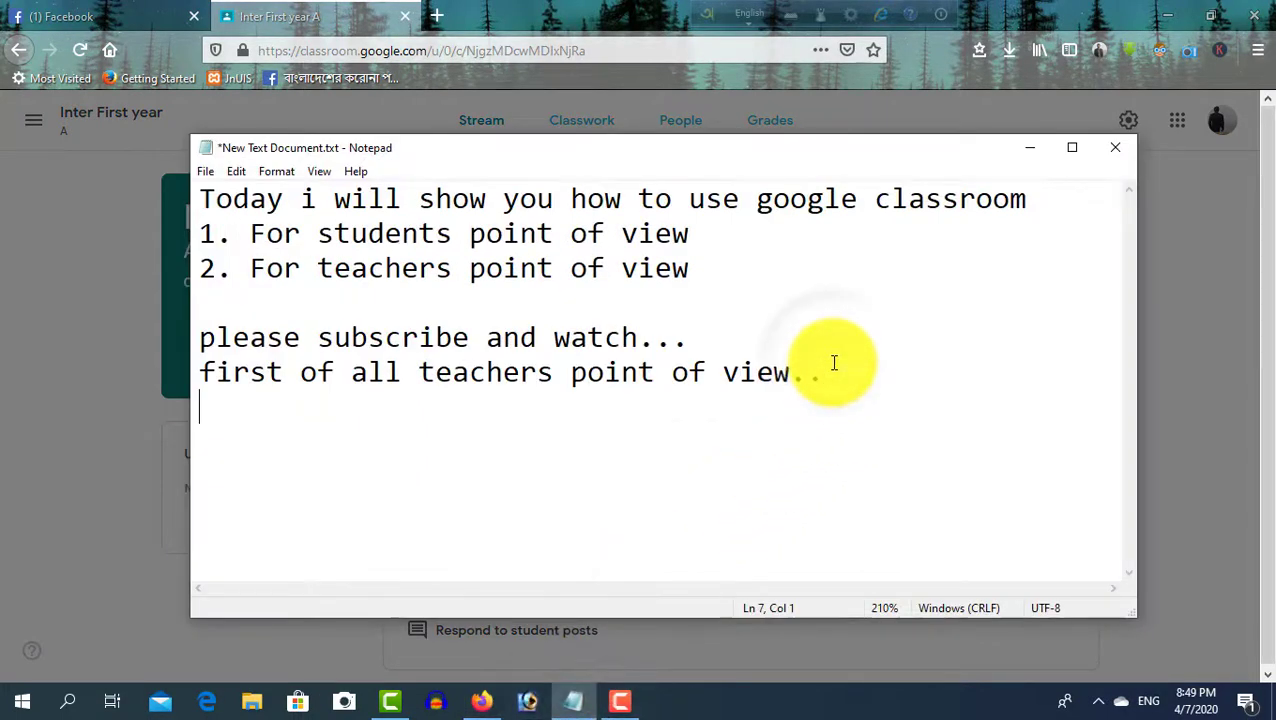
text(this code id)
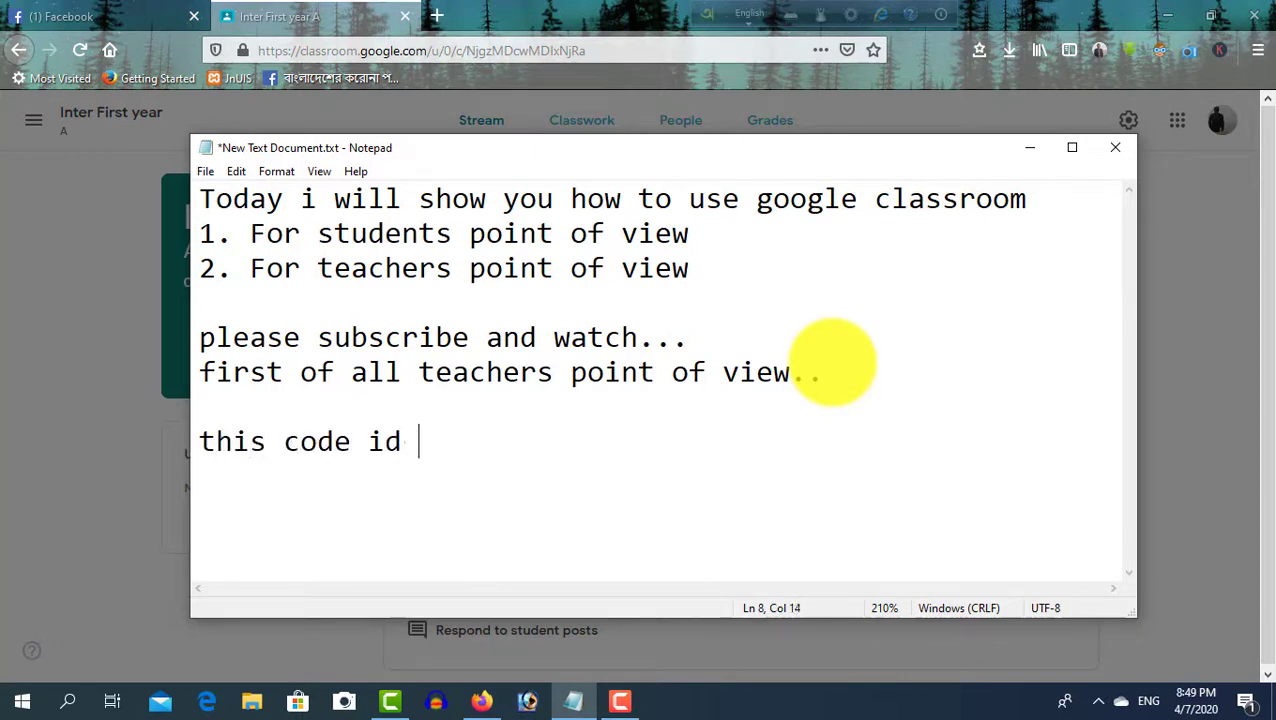
key(BackSpace)
key(BackSpace)
text(d)
text( needed for these)
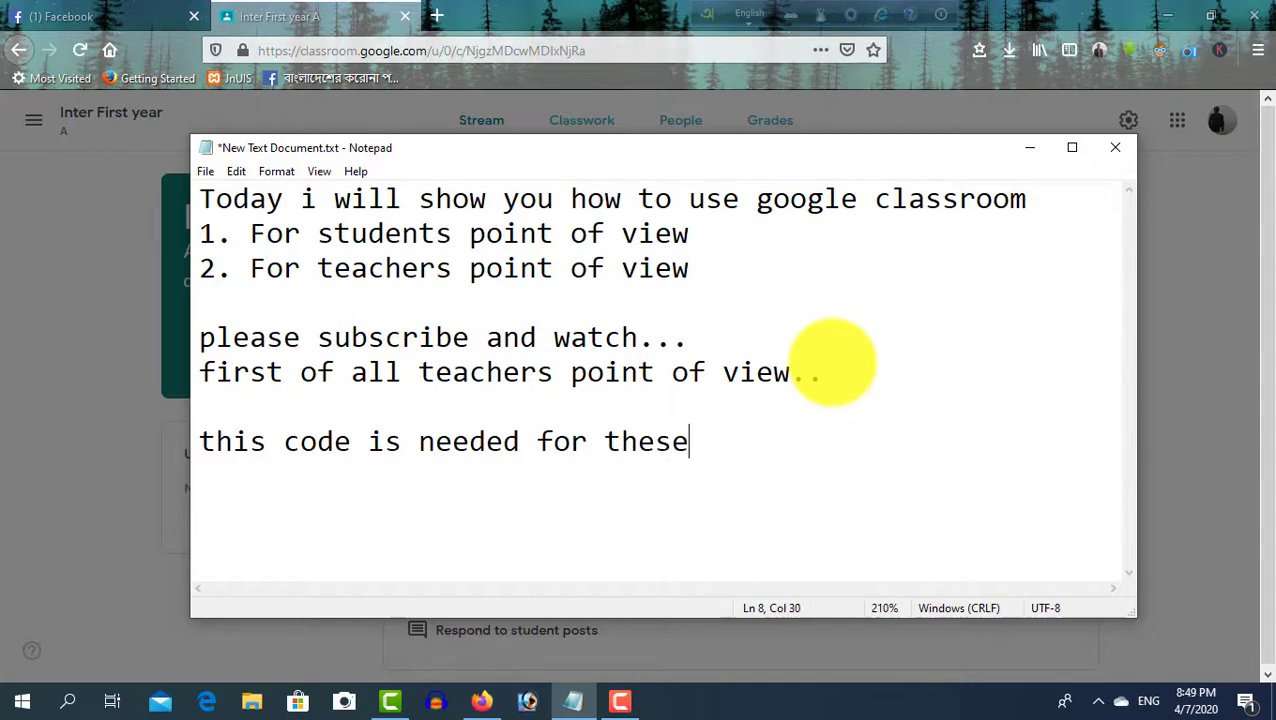
text(students)
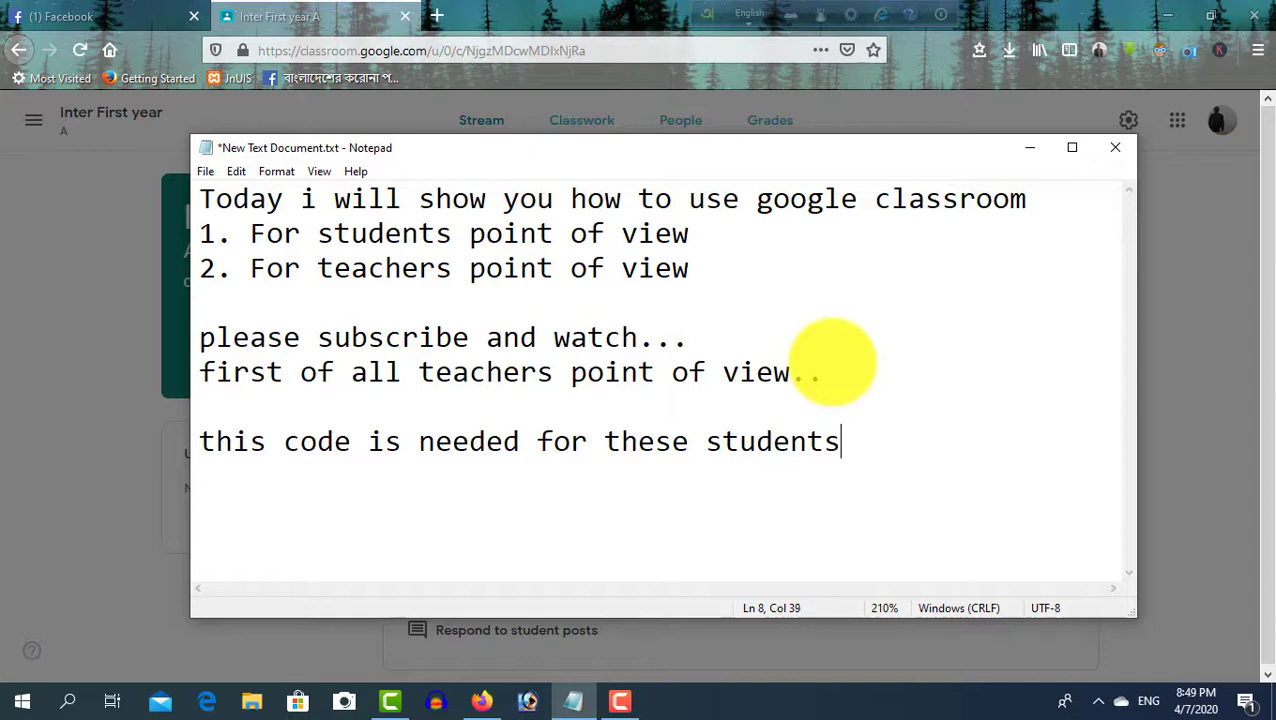
text(whoare hj)
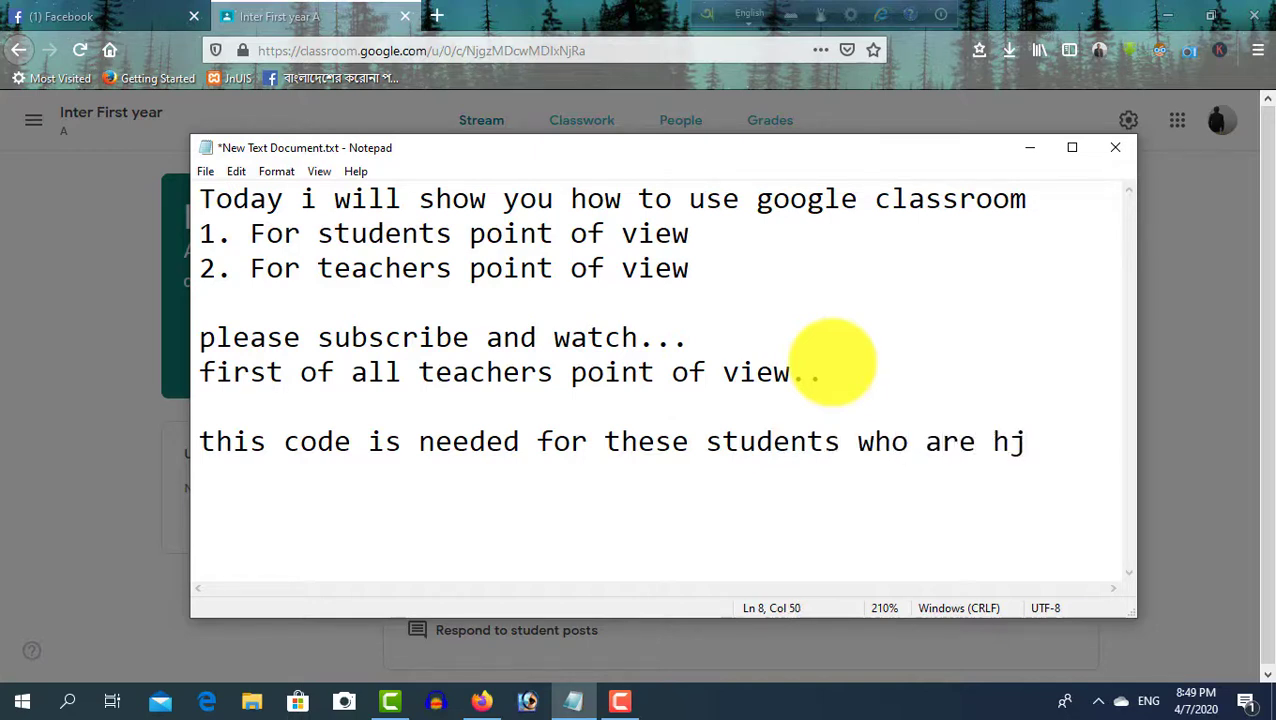
key(BackSpace)
key(BackSpace)
text(joi)
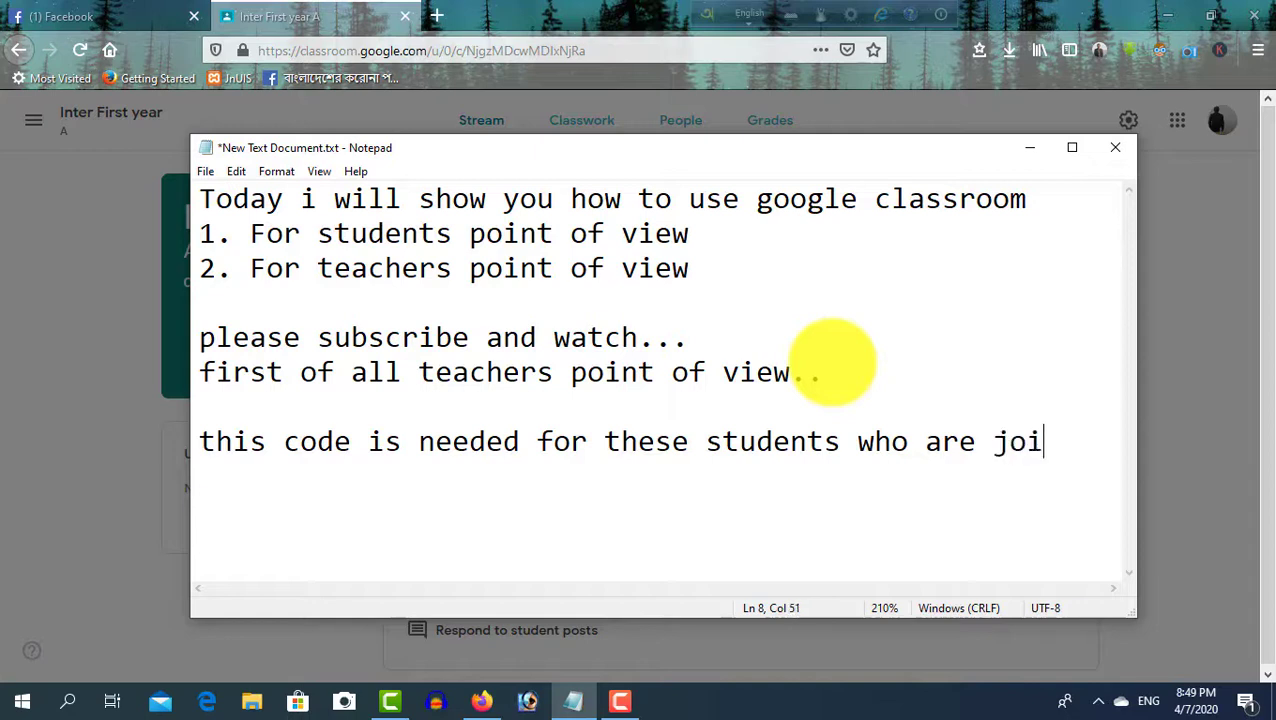
text(n jin)
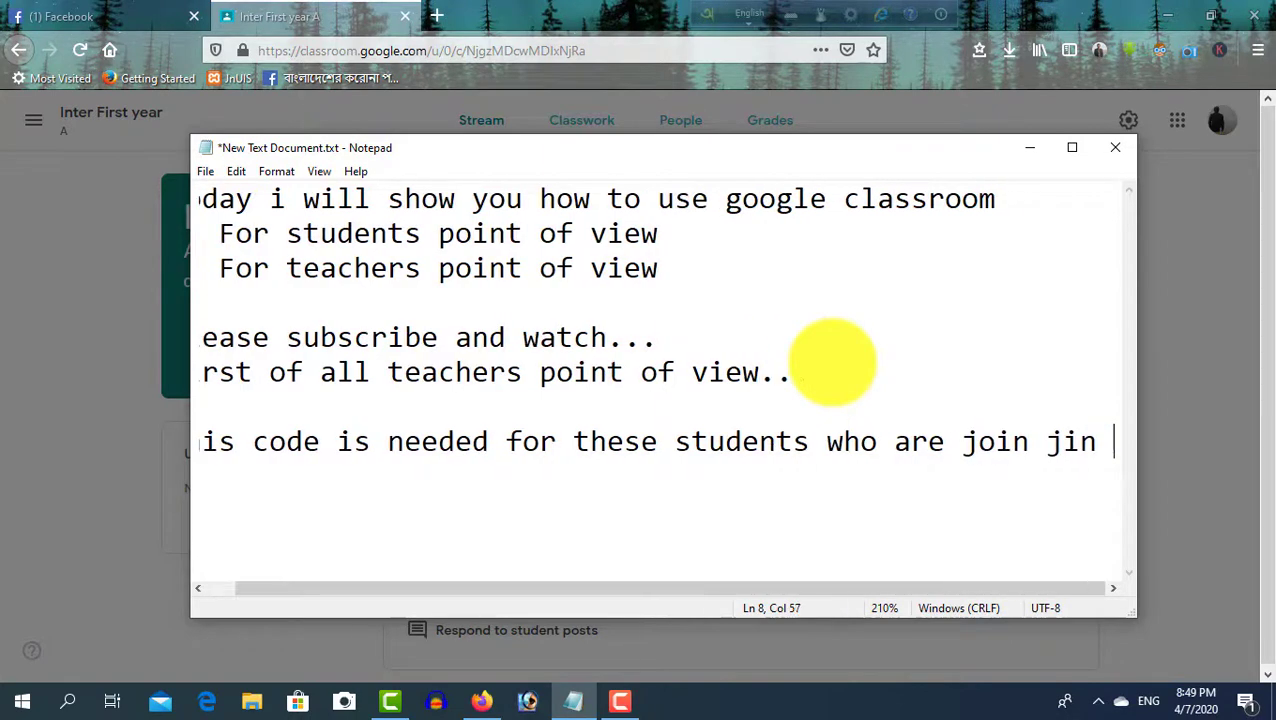
key(BackSpace)
text(in the class)
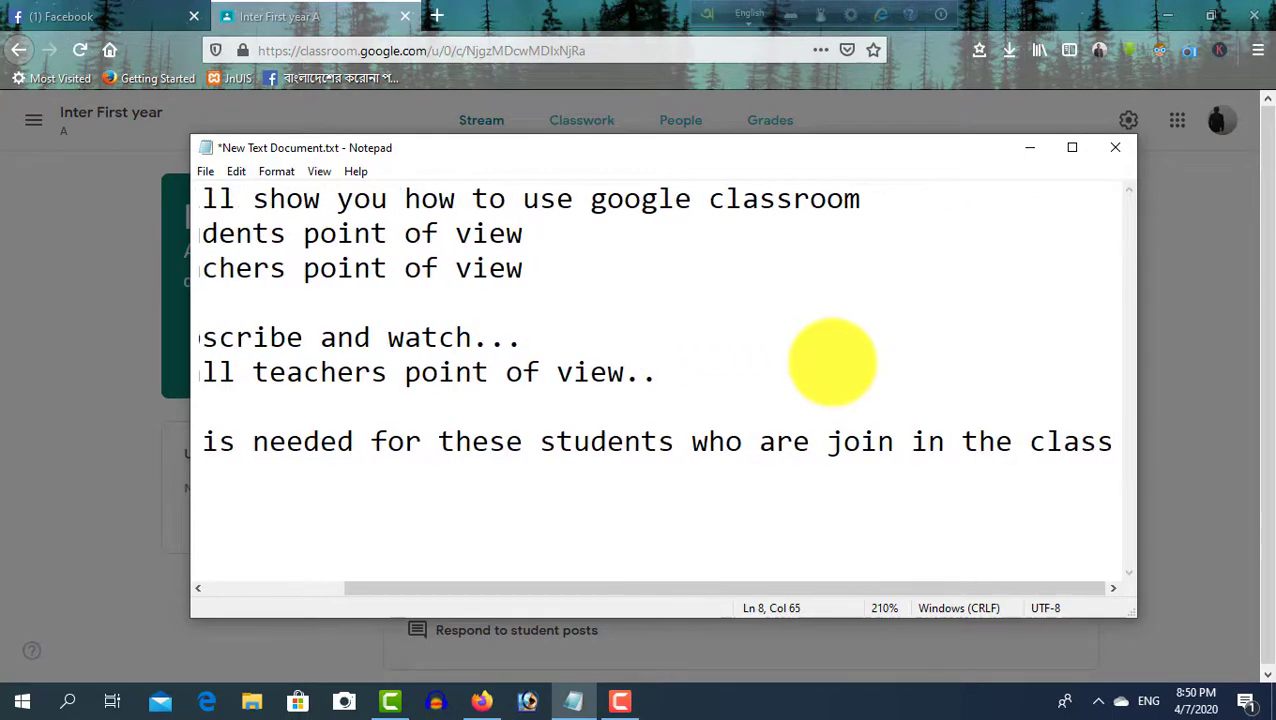
Clear all the note text and minimize Notepad
scroll(832, 362, down, 5)
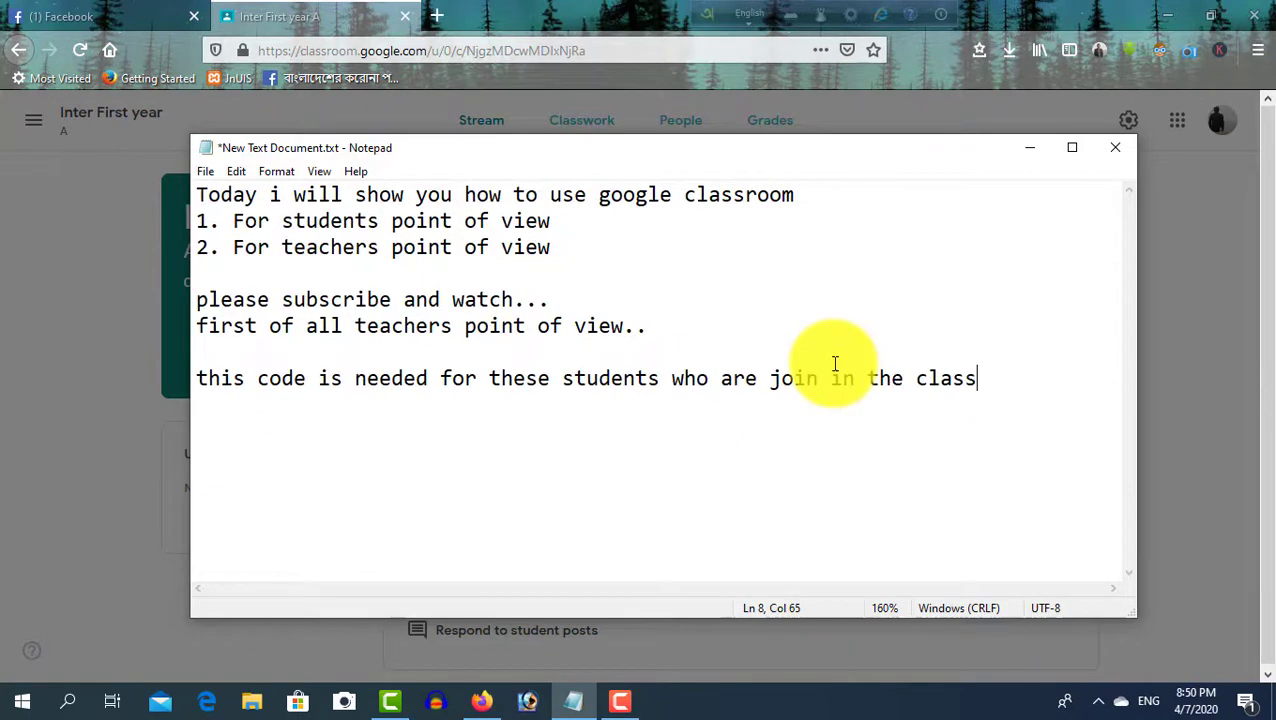
drag(977, 385, 177, 162)
key(Delete)
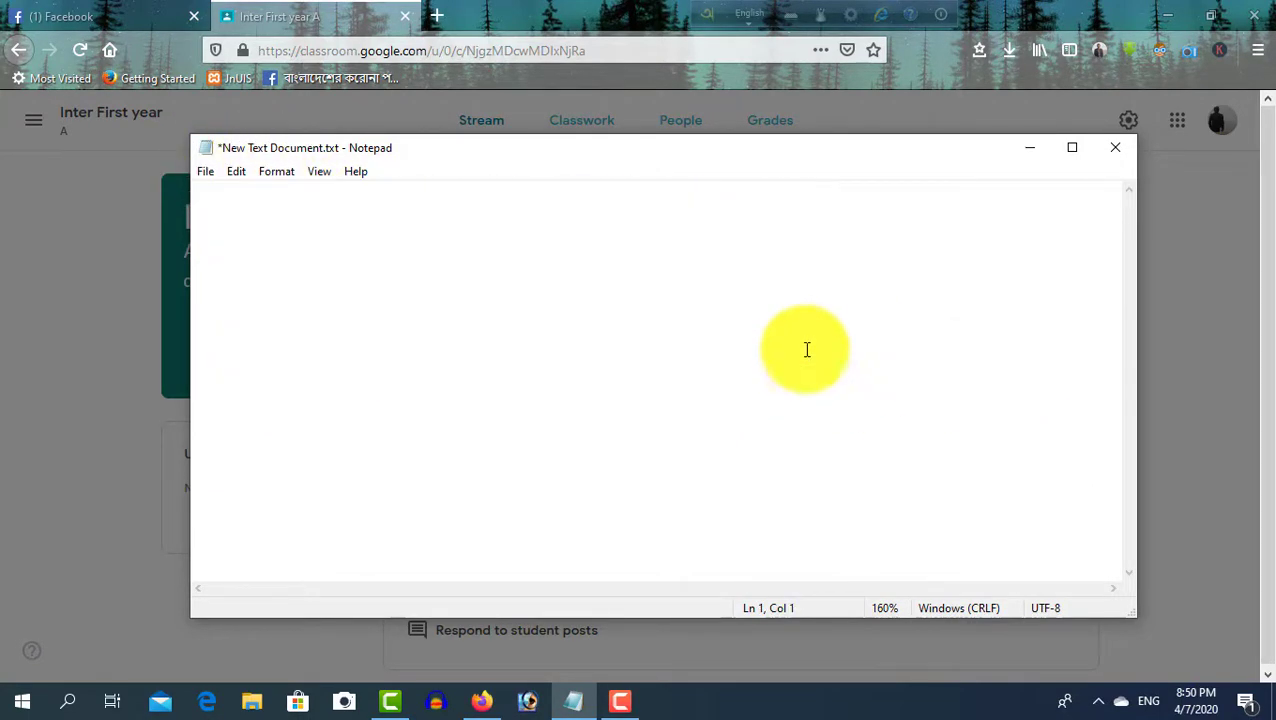
click(1030, 147)
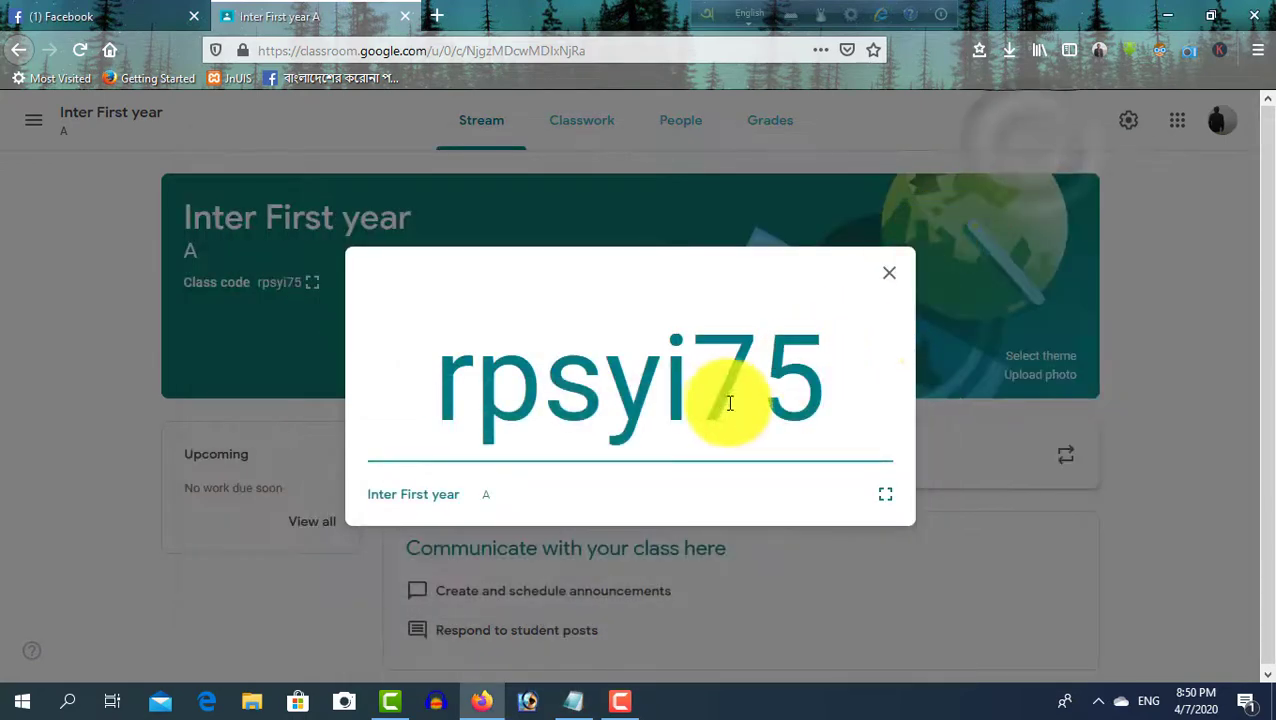
Select the class code, close the enlarged view, reopen it and close it again
drag(824, 378, 399, 390)
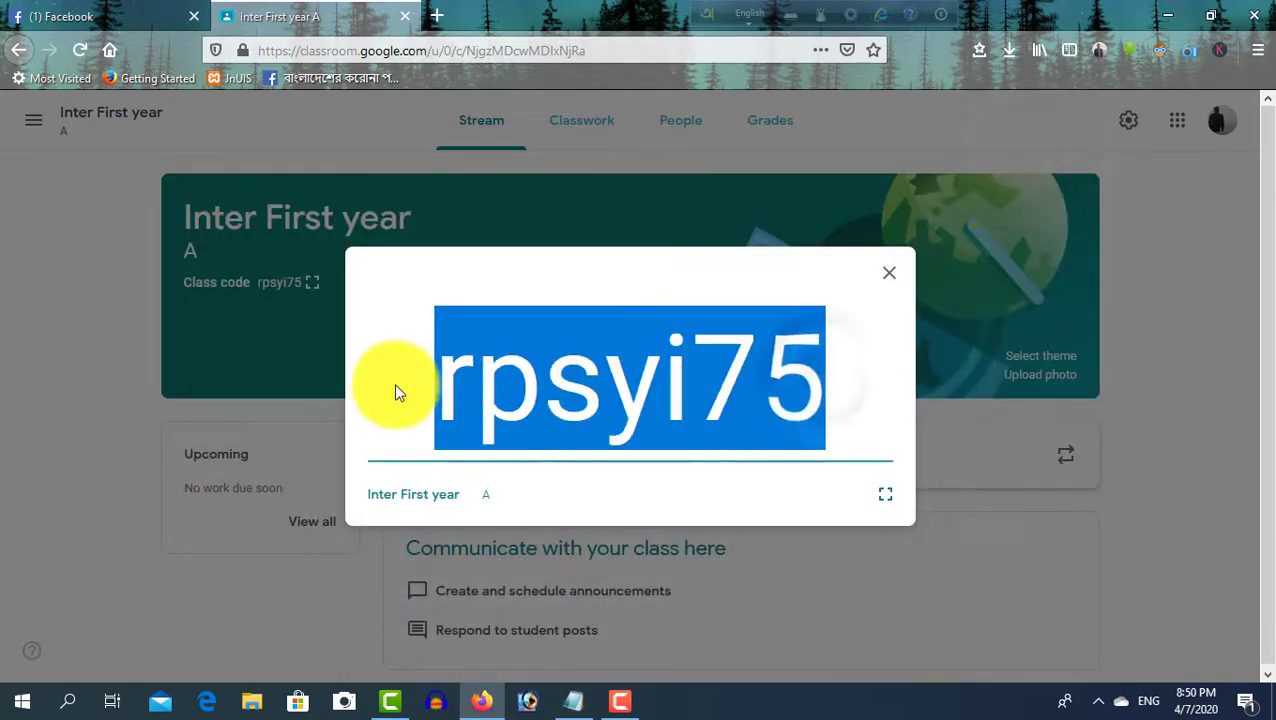
click(895, 277)
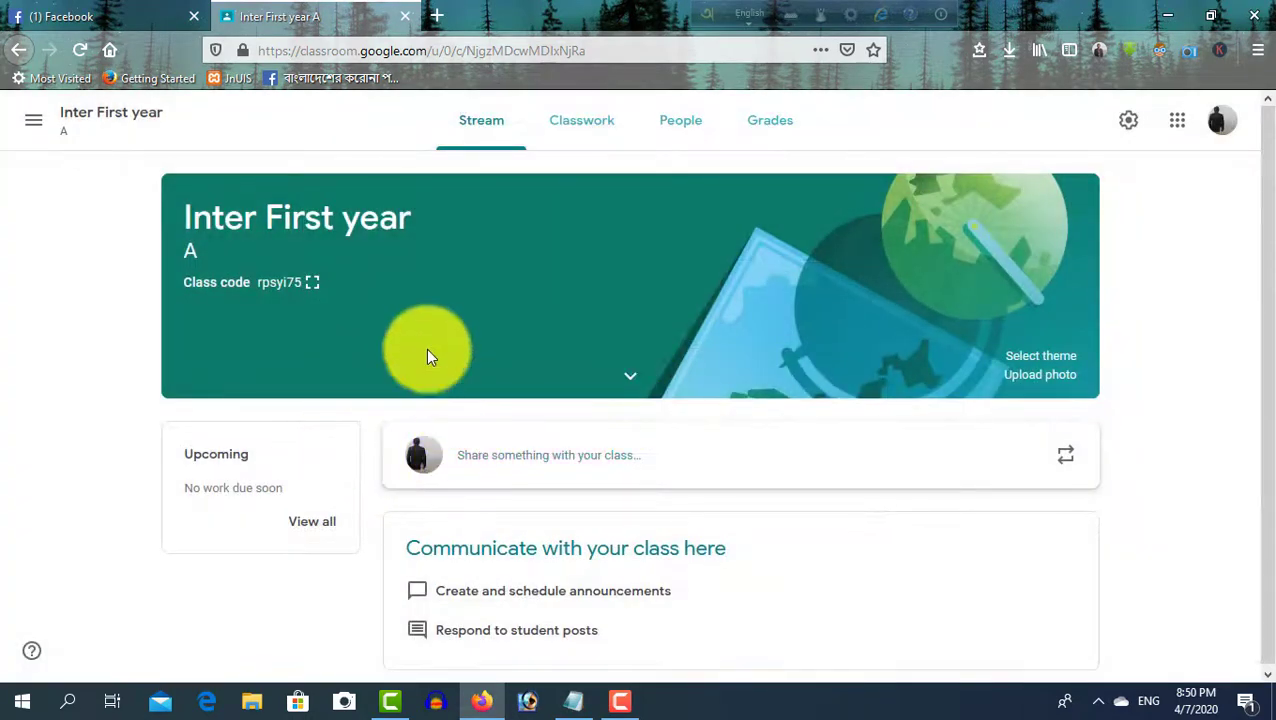
click(307, 285)
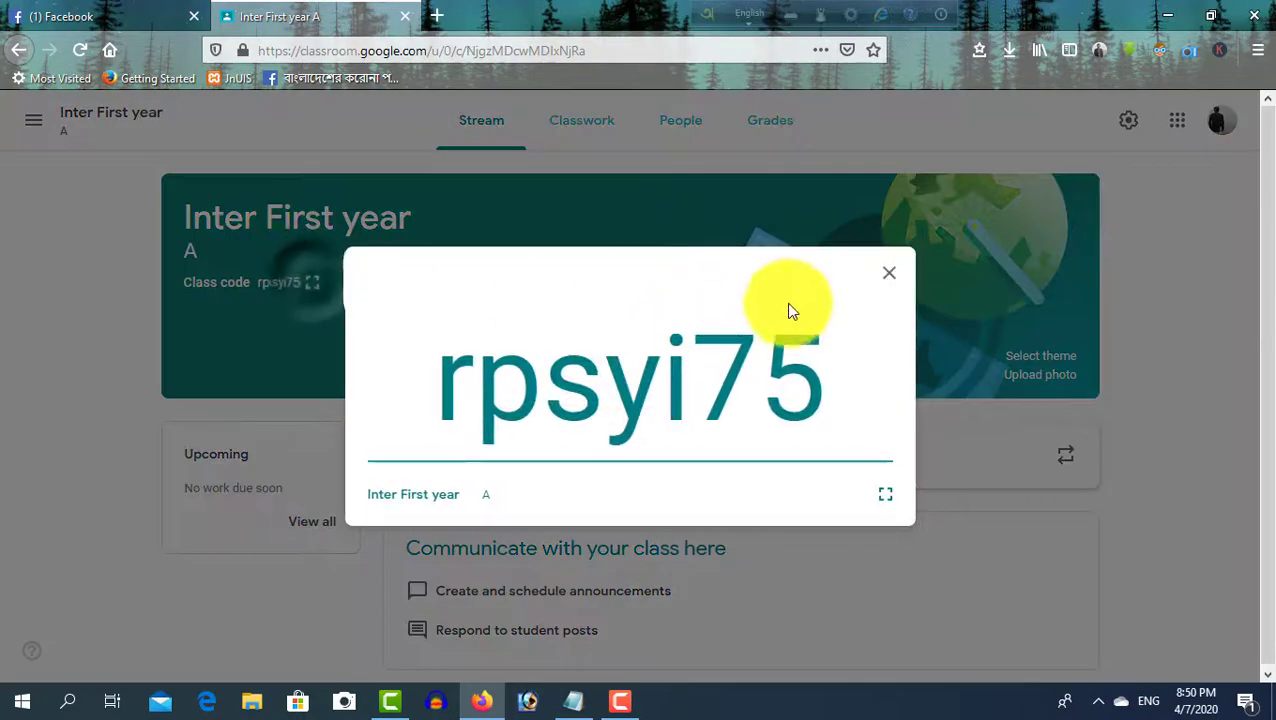
click(866, 283)
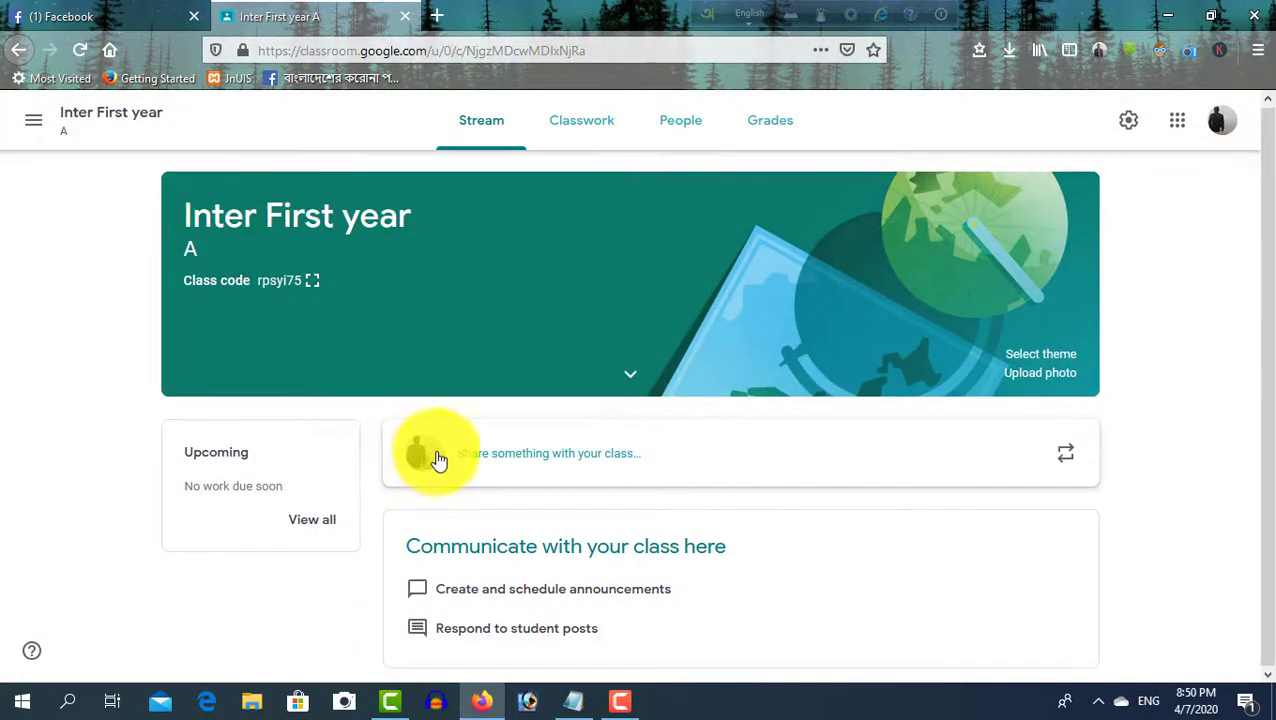
Go through Classwork to the People page and open the Invite students form
click(576, 130)
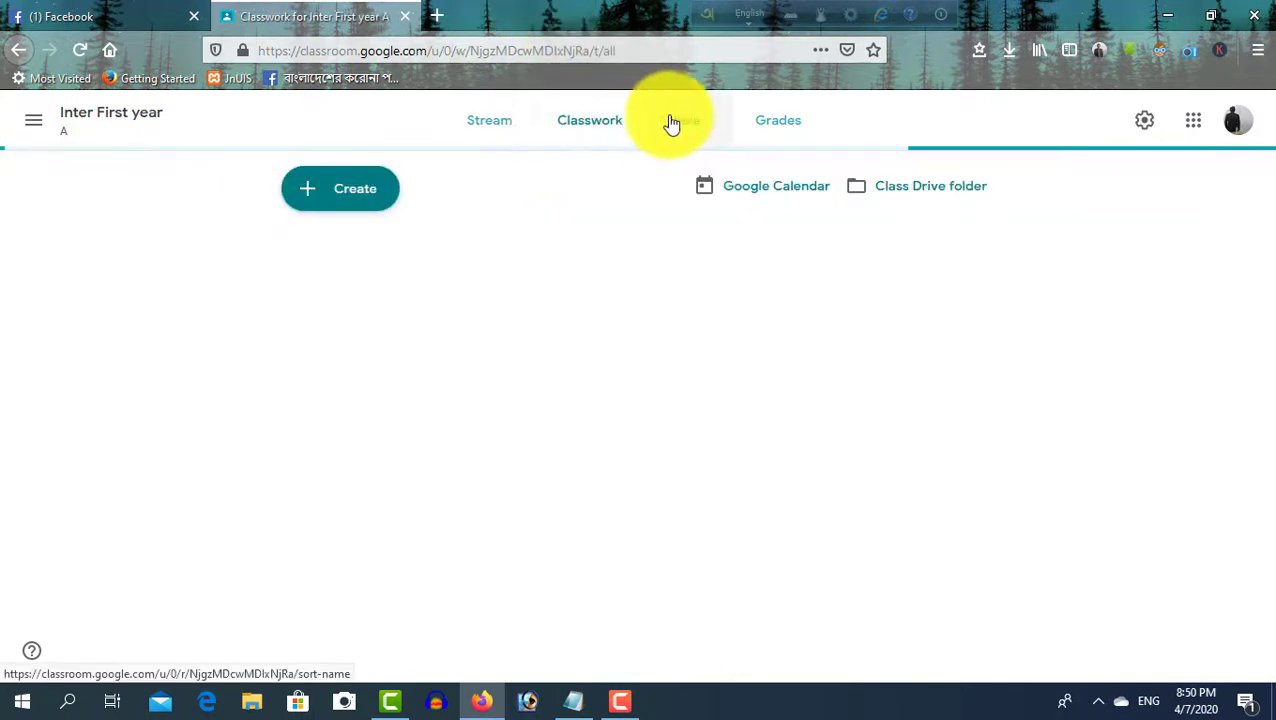
click(681, 122)
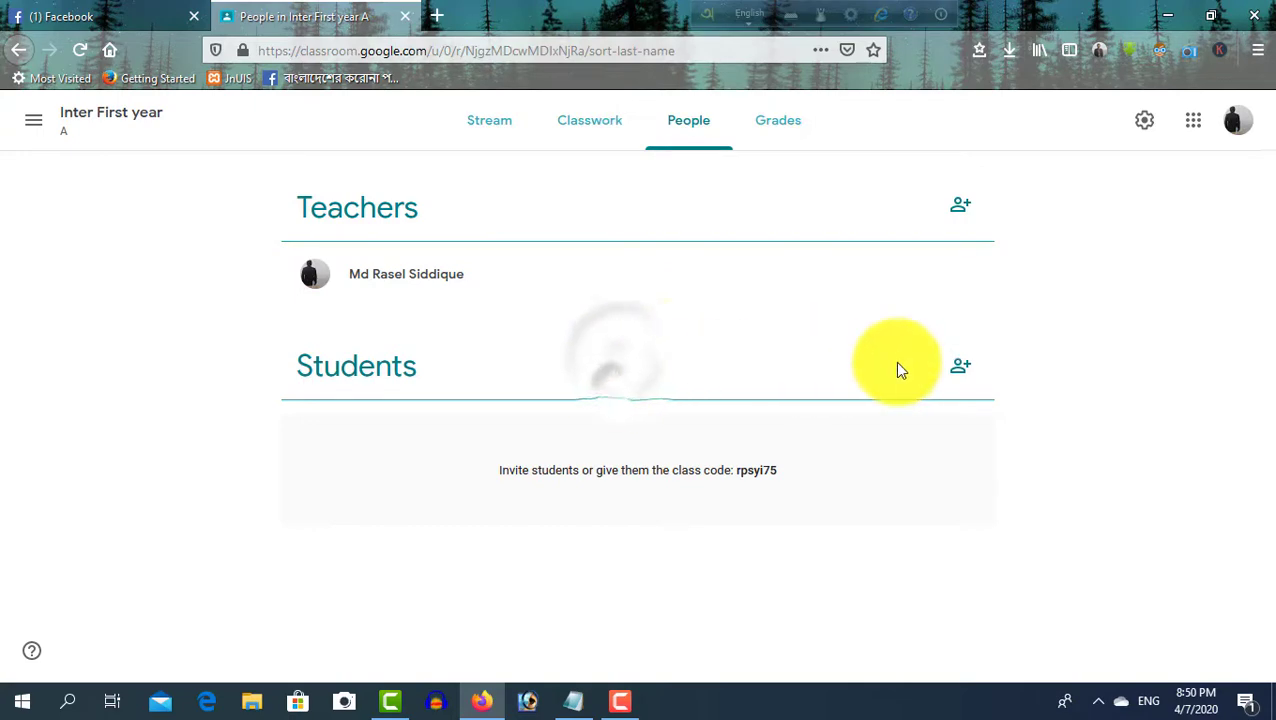
click(972, 364)
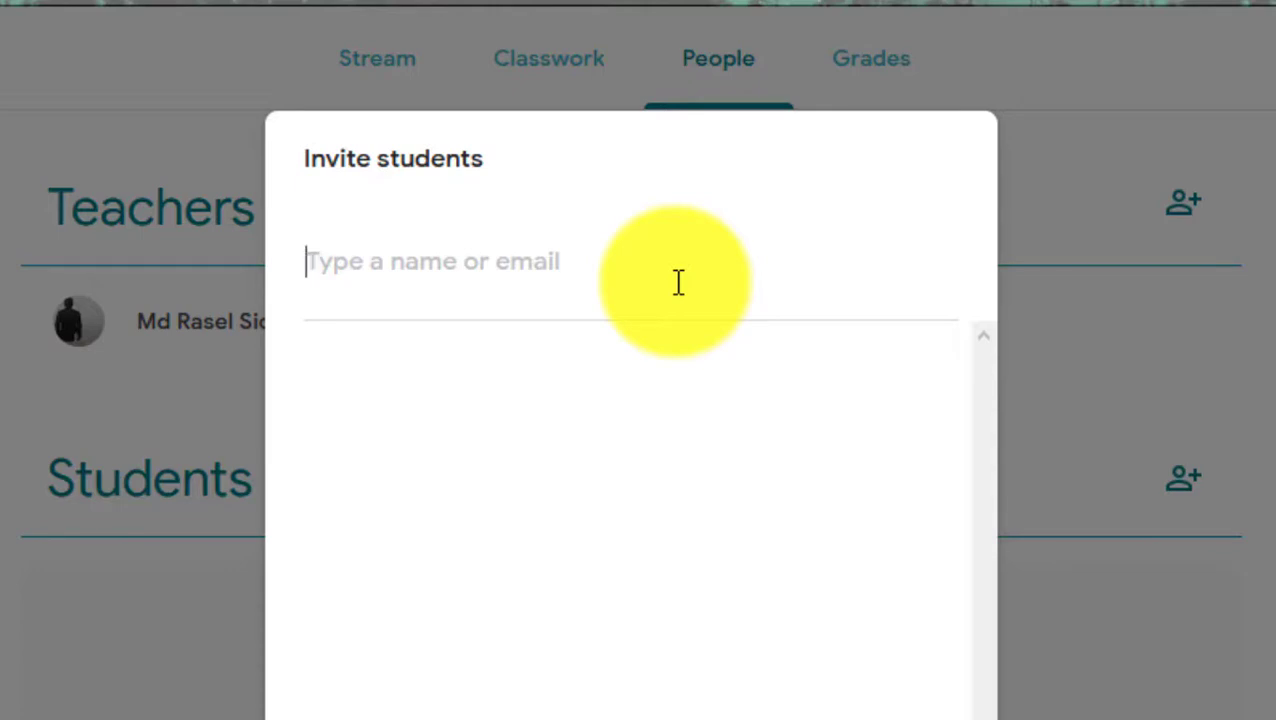
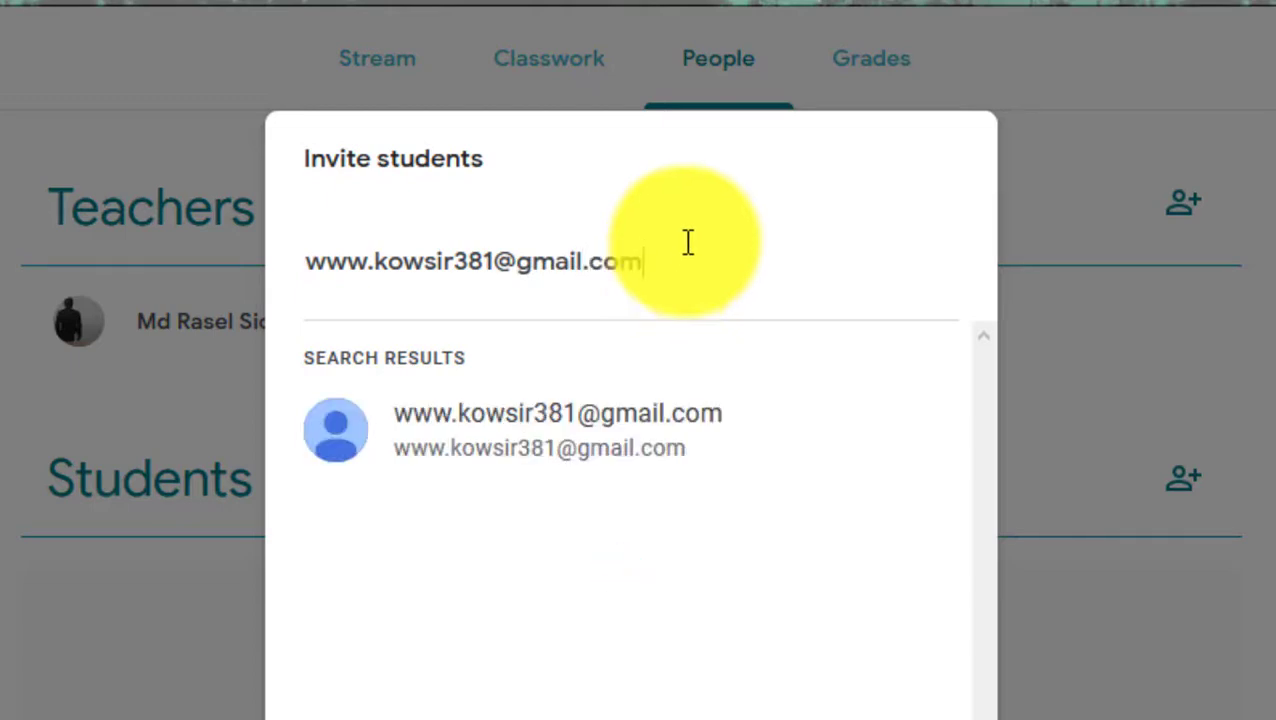
Add the two students' Gmail addresses as invitees in the Invite students field
click(628, 462)
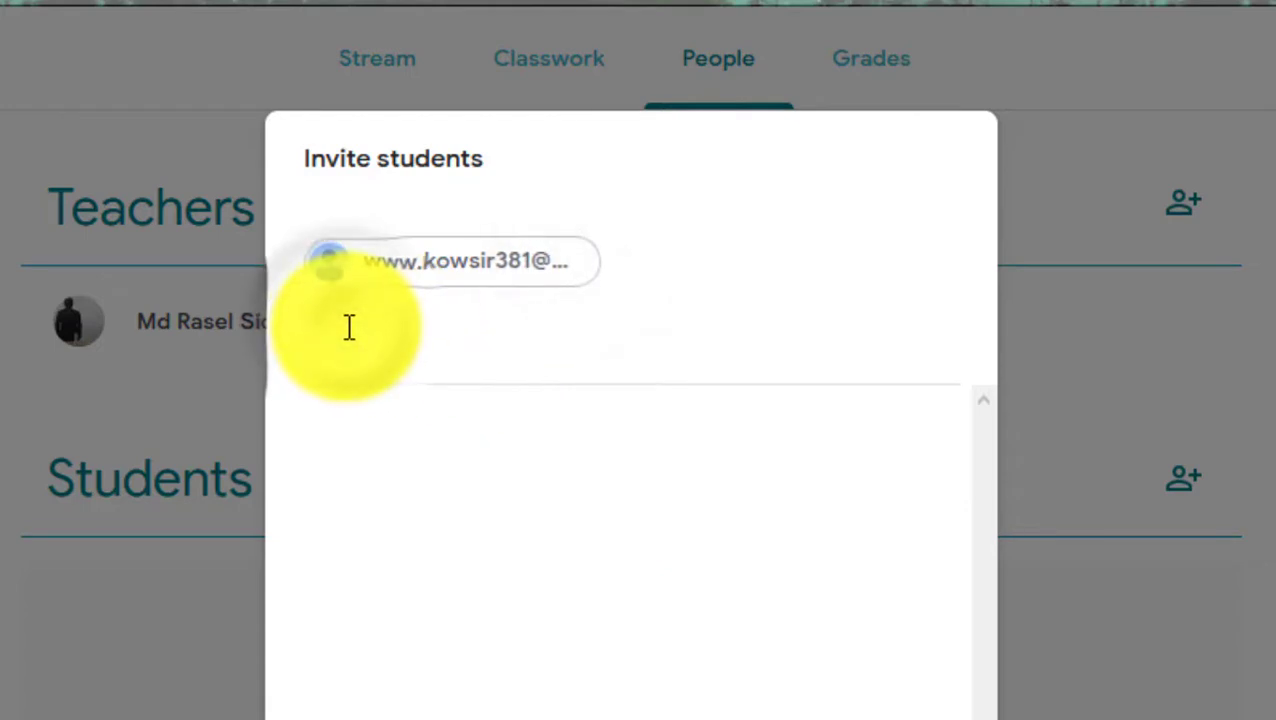
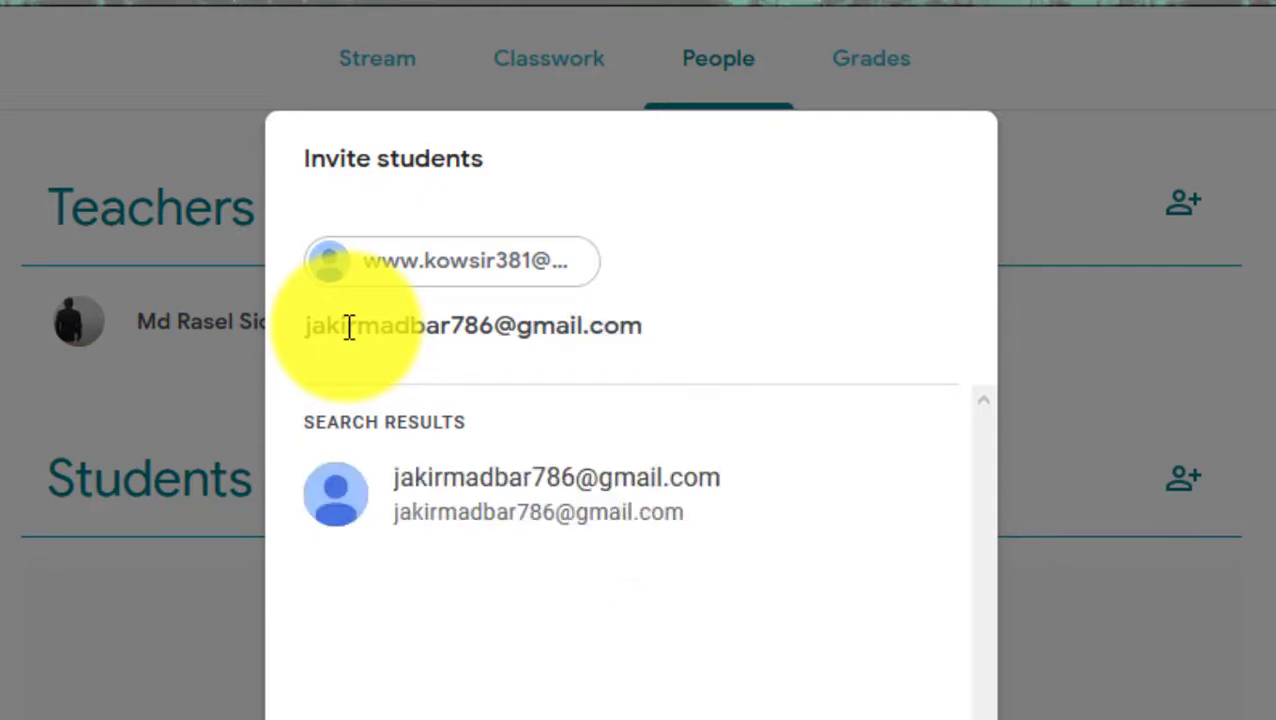
click(405, 515)
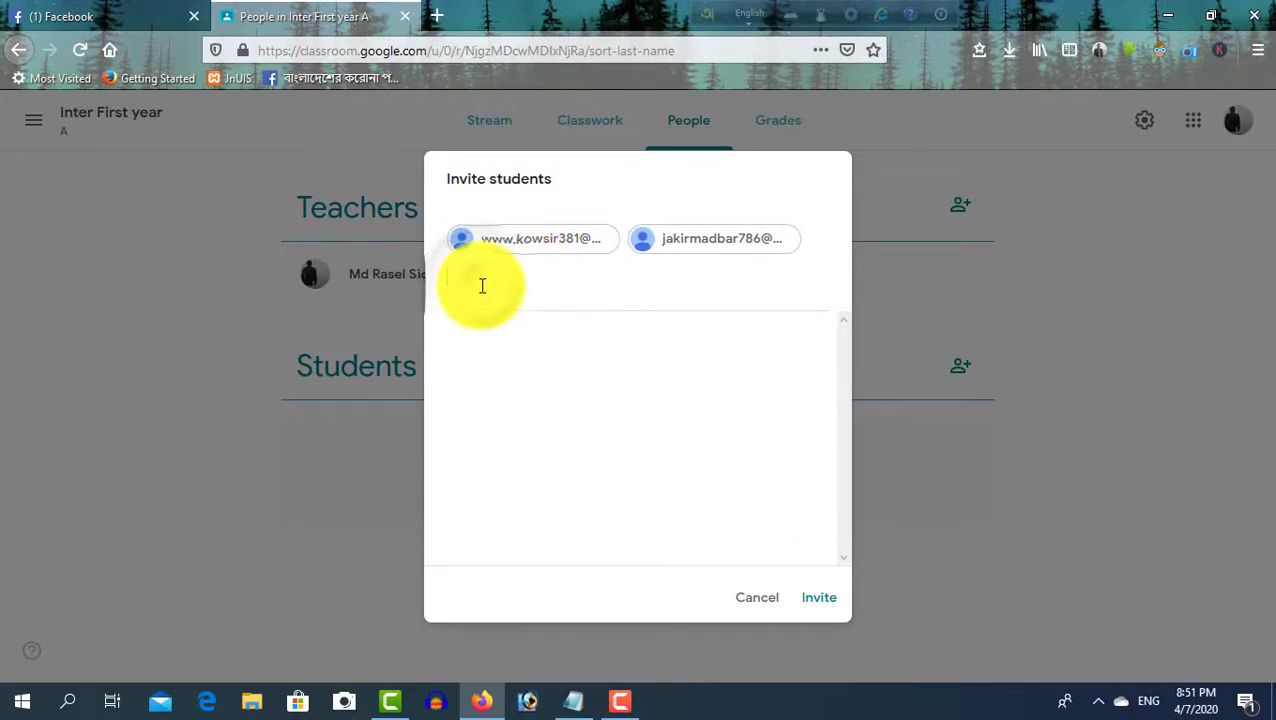
click(573, 700)
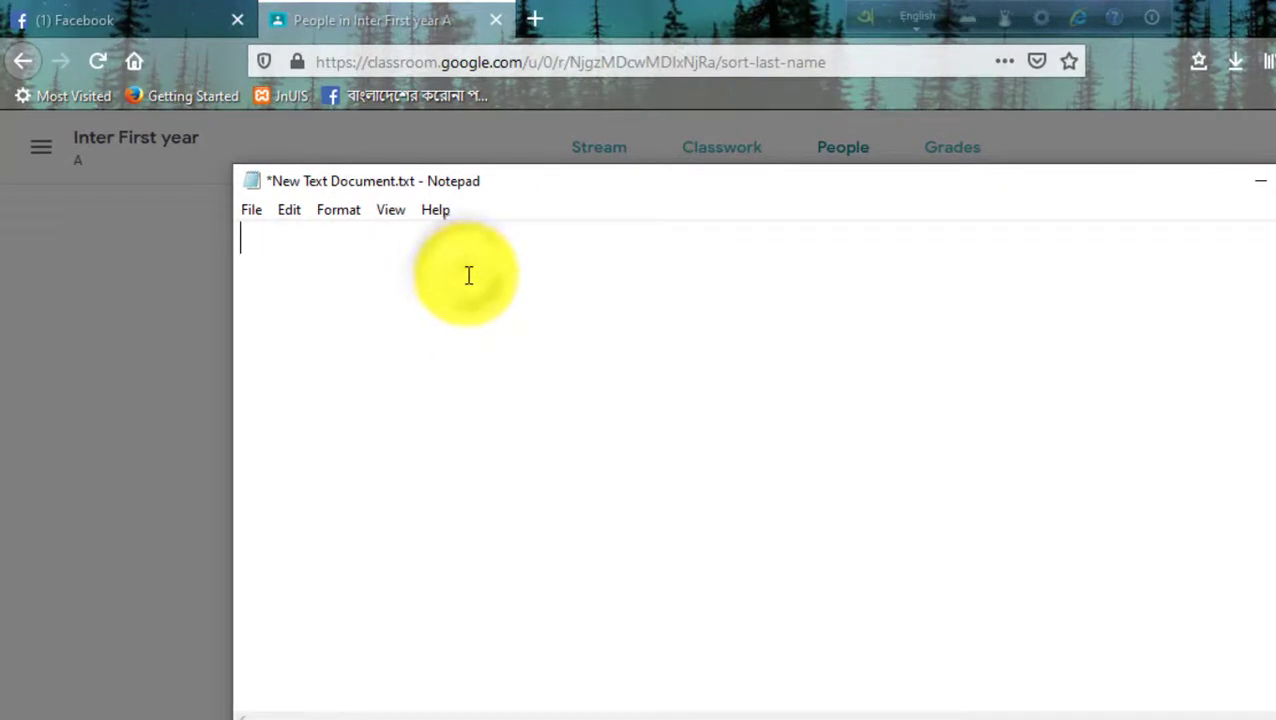
Type the note 'include the student mail account' in Notepad and minimize it
text(include )
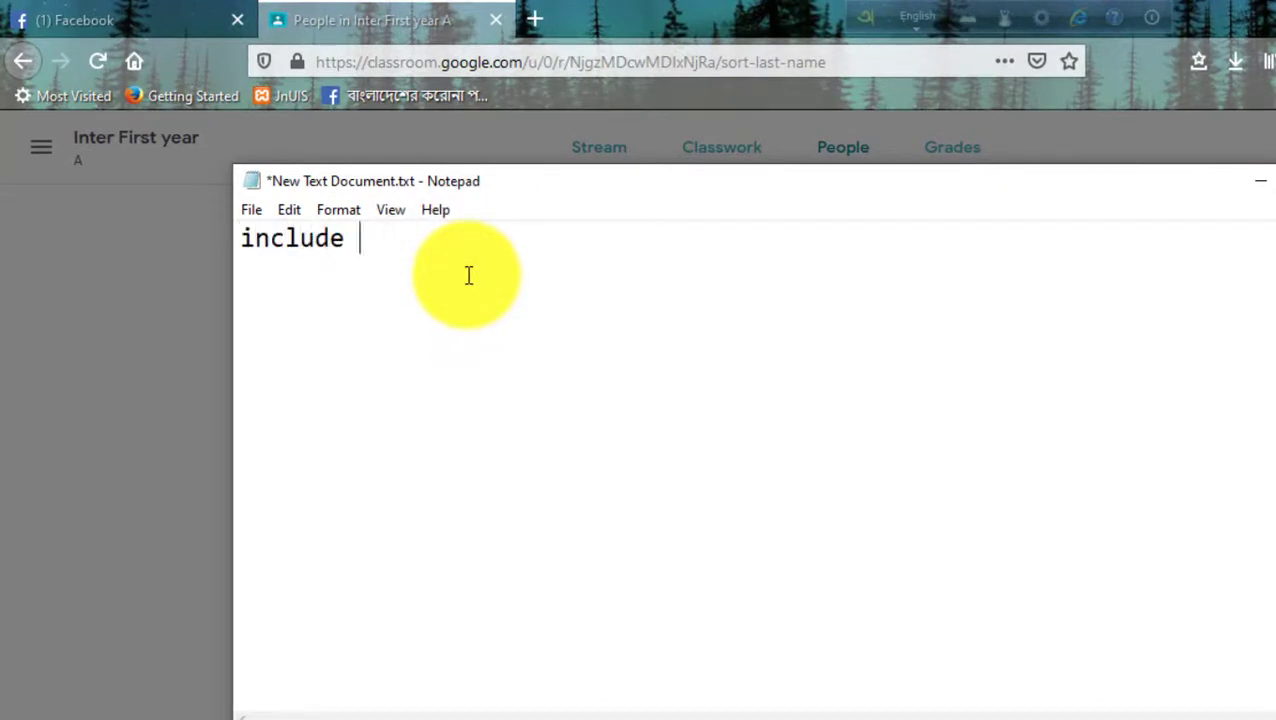
text(the s)
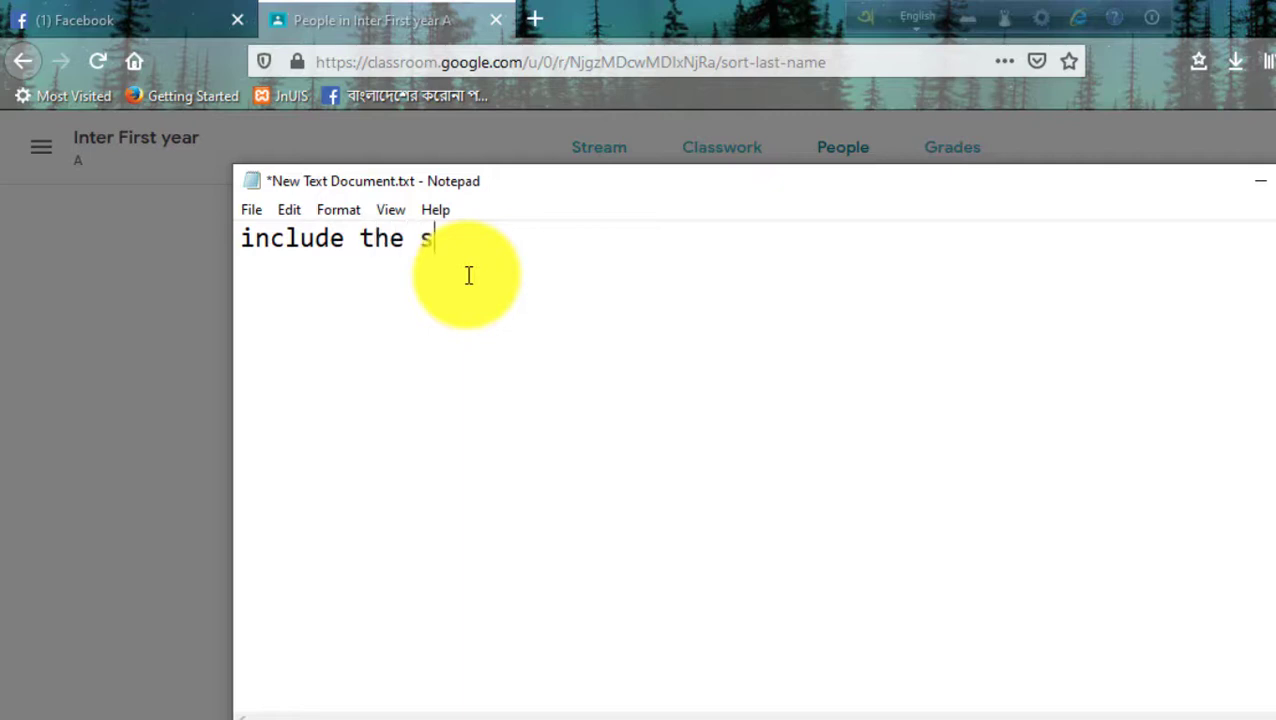
text(tudent)
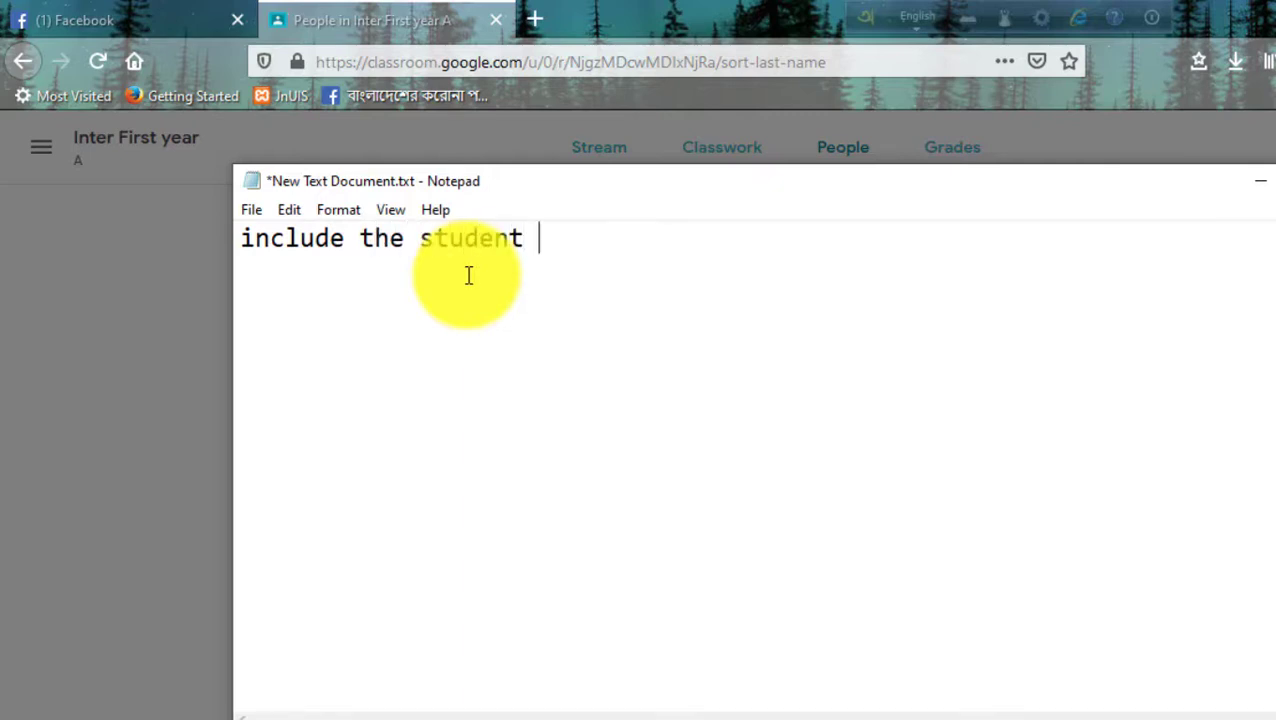
text( mail accou)
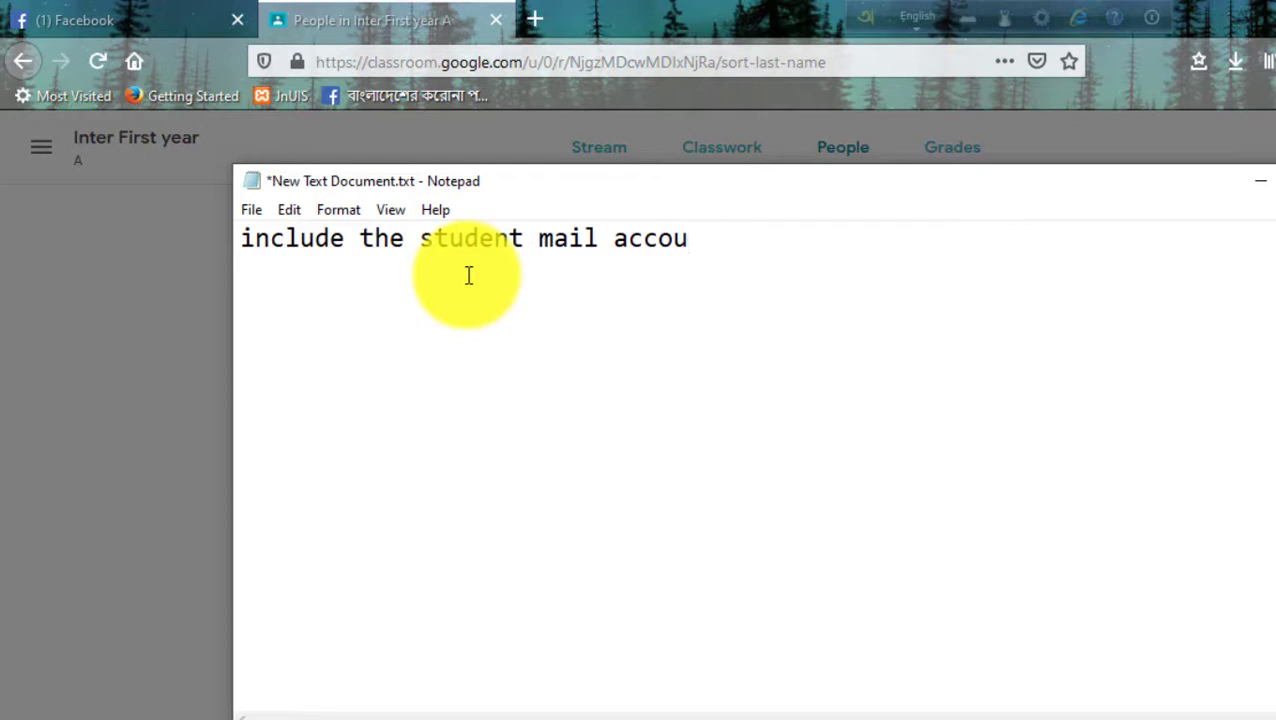
text(tt...)
click(1260, 181)
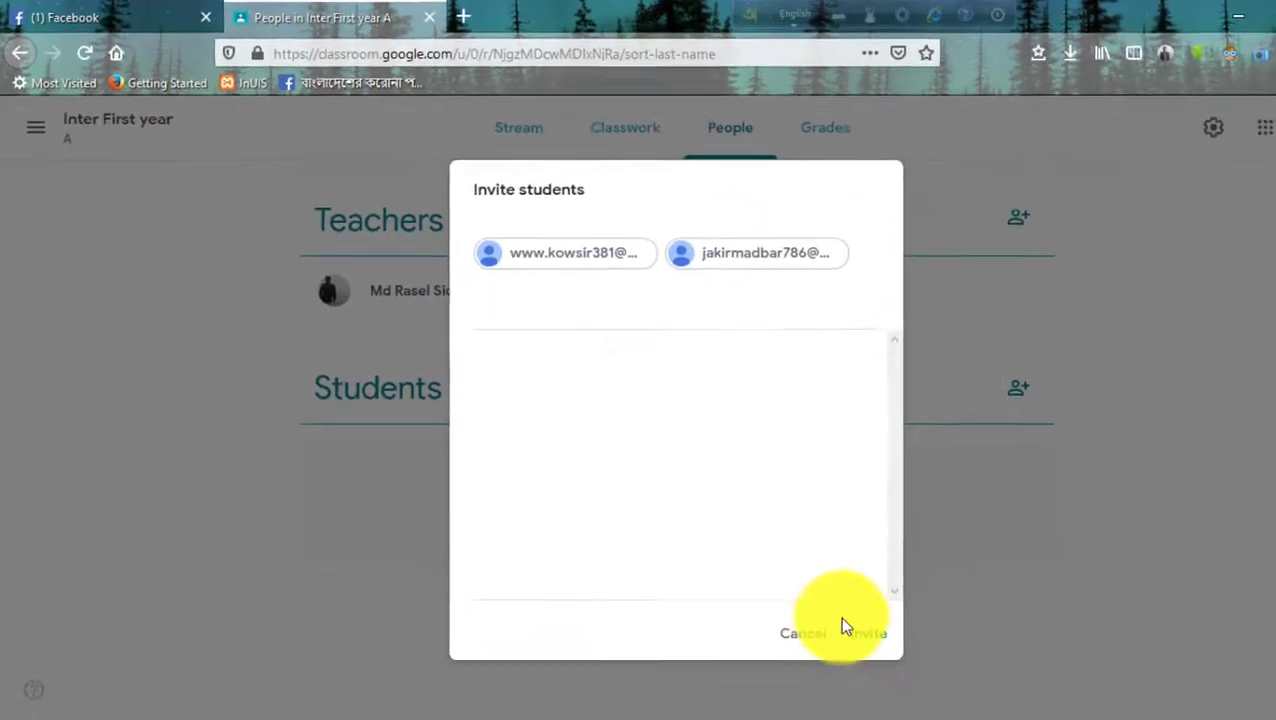
Send both invitations, then go through Grades, People and Classwork back to Stream
click(820, 598)
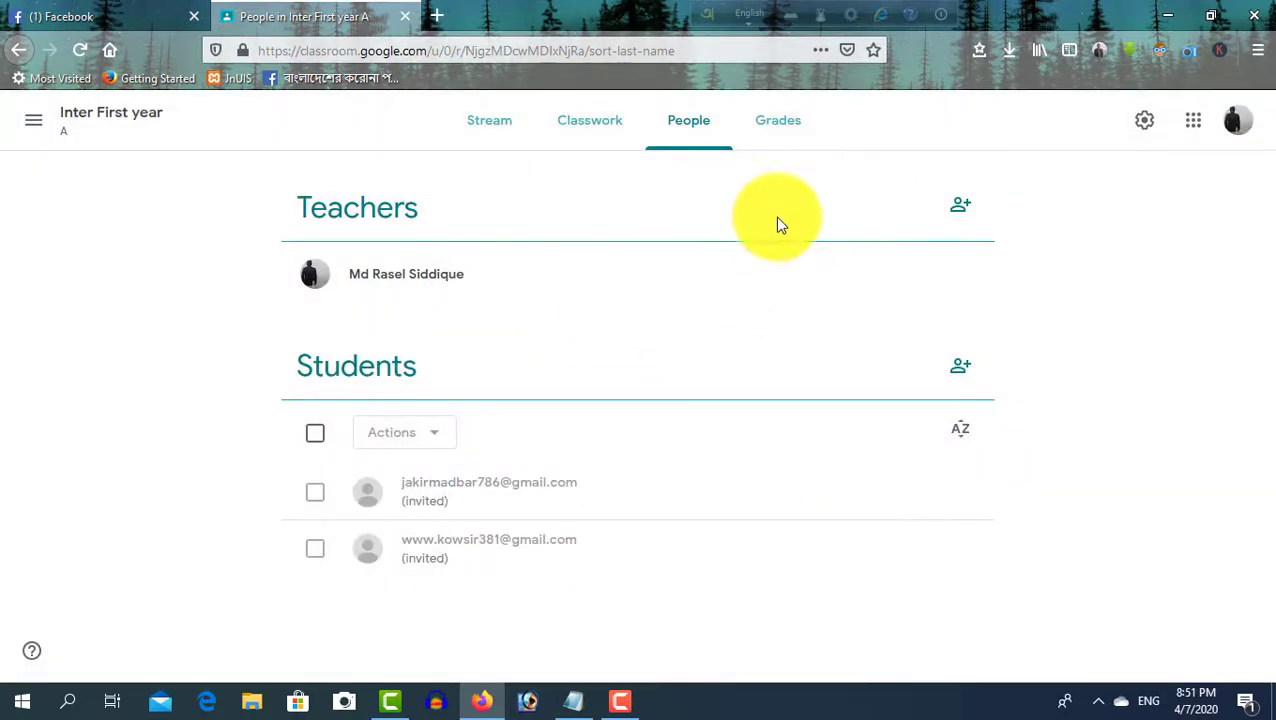
click(773, 128)
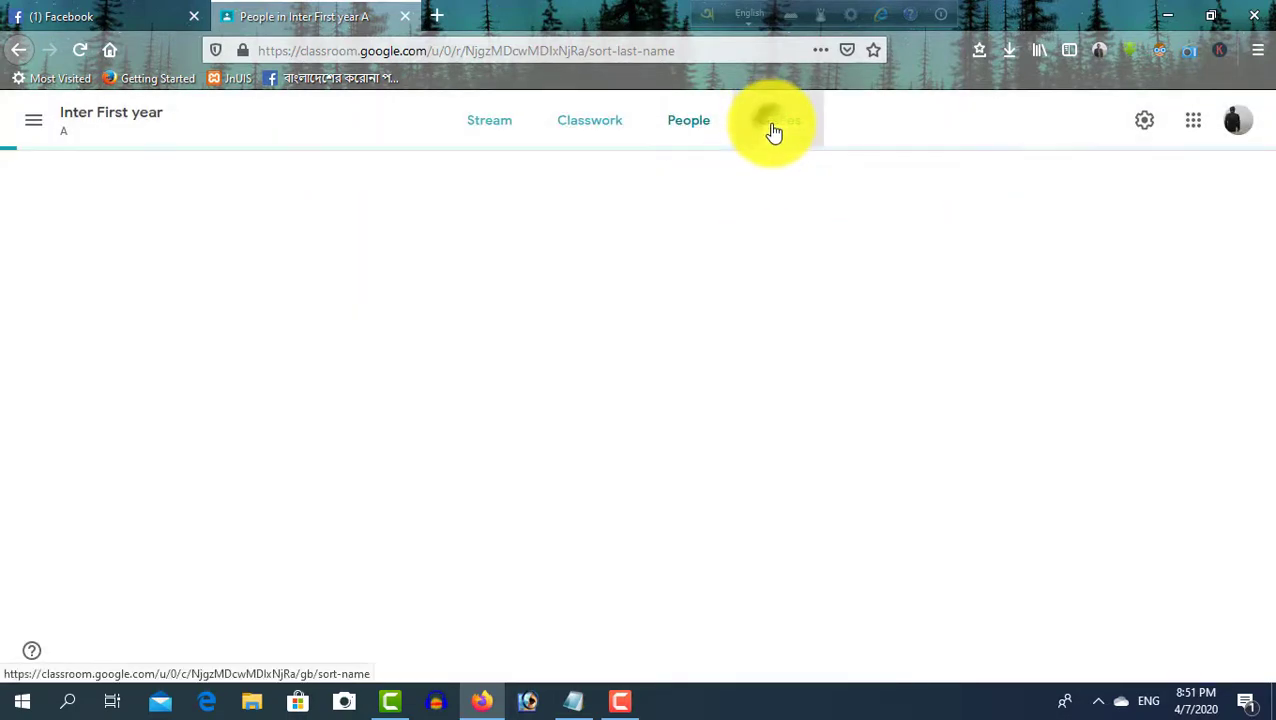
click(705, 130)
click(636, 130)
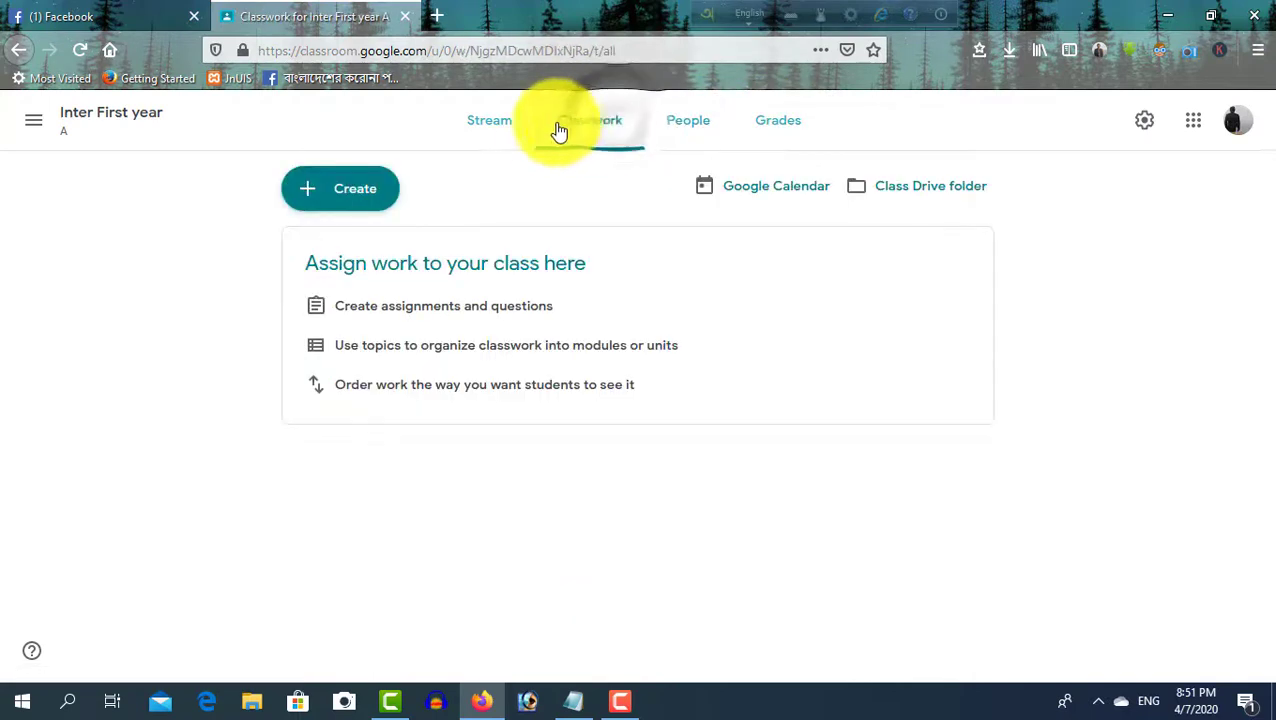
click(501, 136)
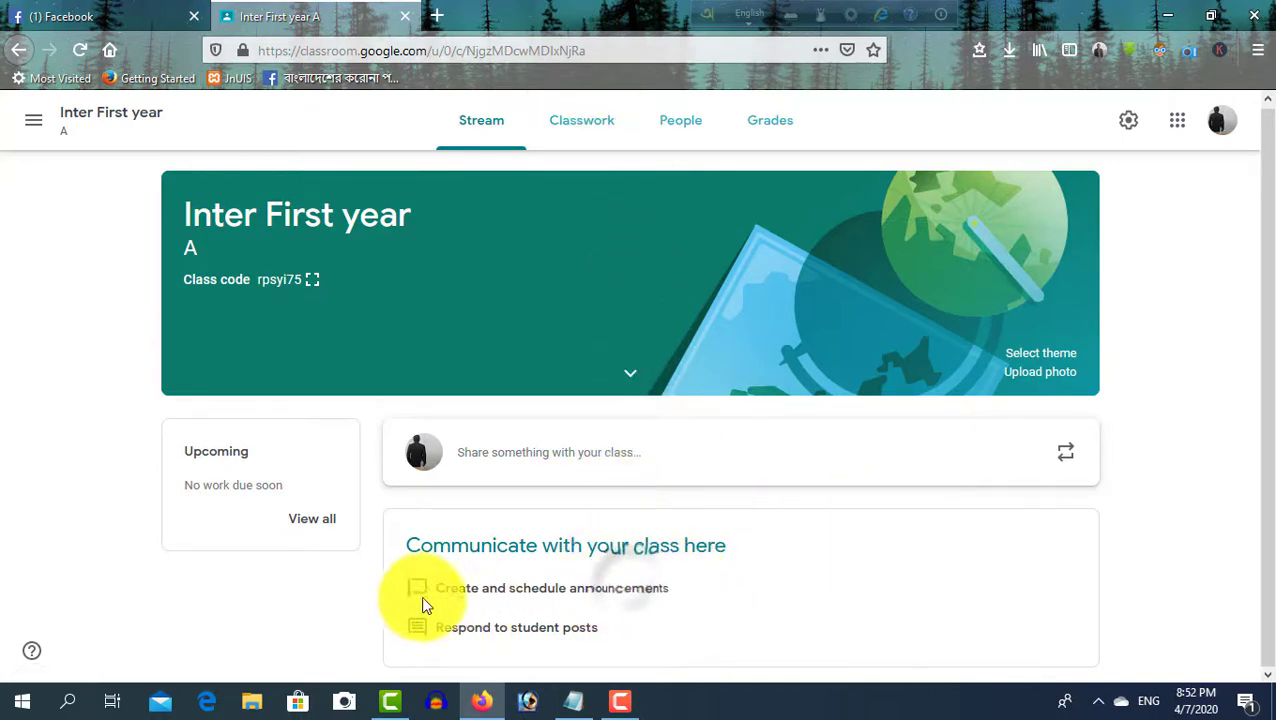
Write the announcement 'Today i will discuss introduction of accounting...' for all students
click(545, 454)
scroll(564, 514, down, 1)
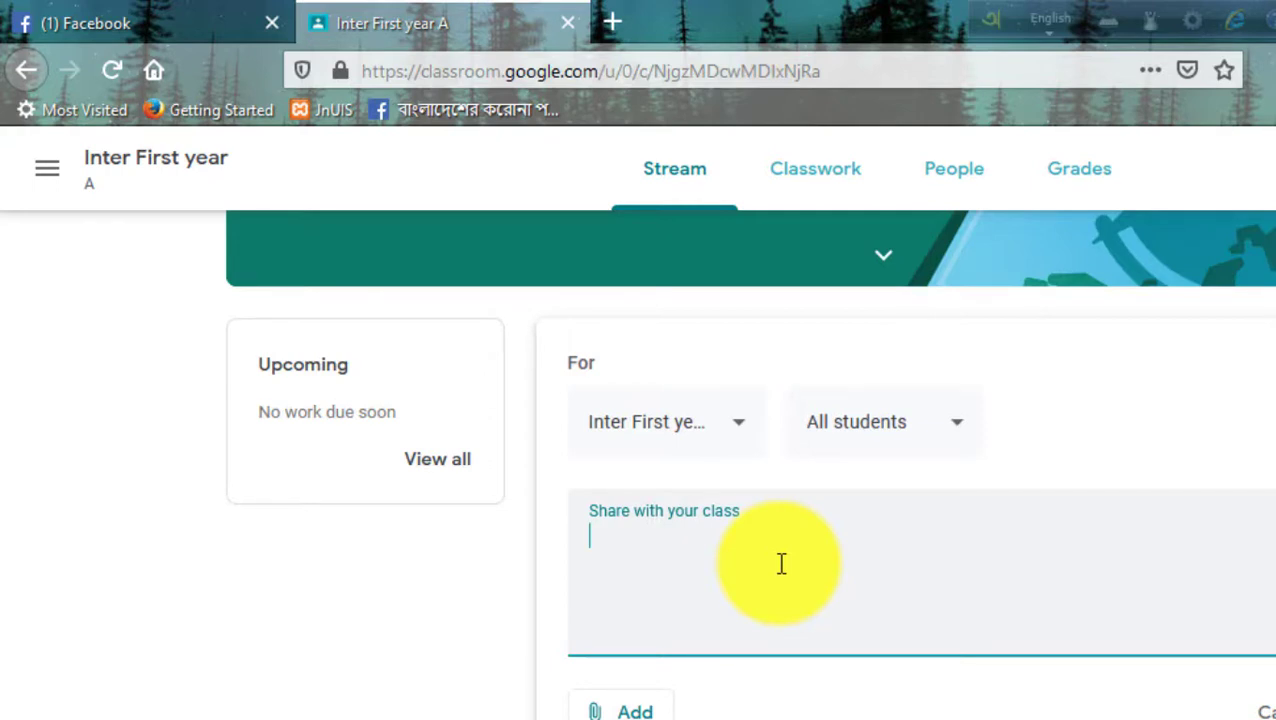
text(TG)
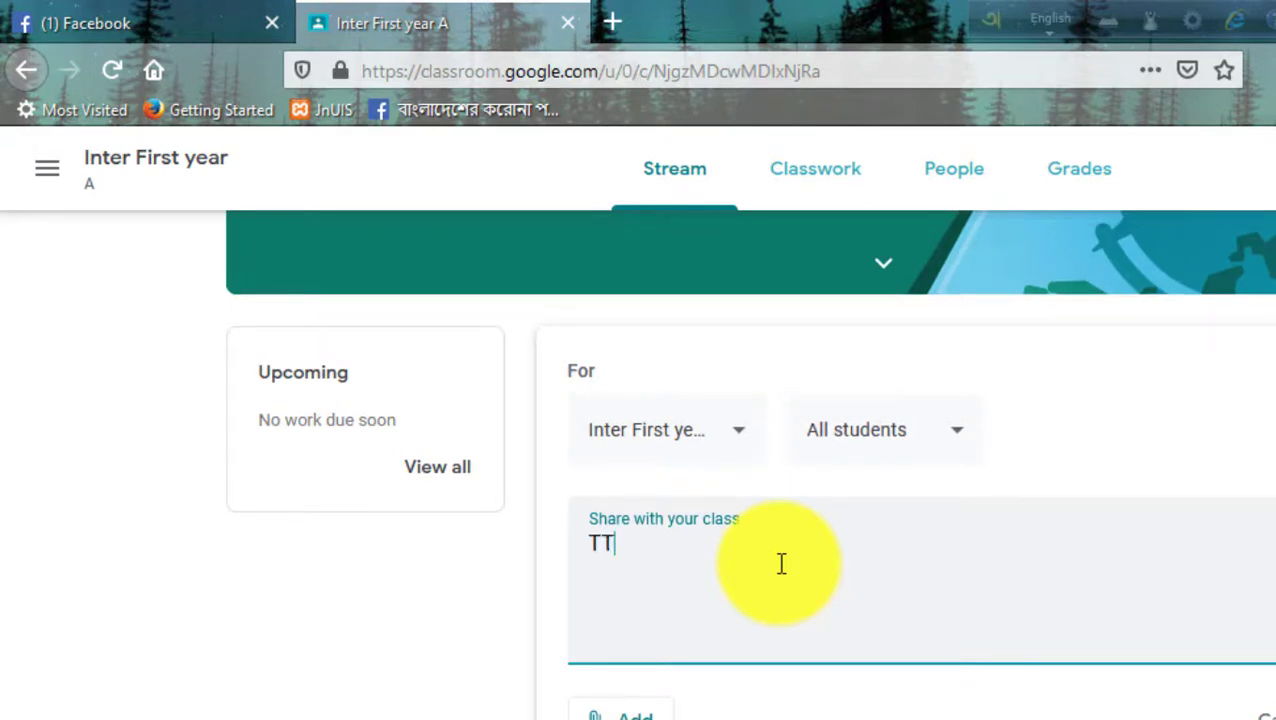
key(BackSpace)
key(BackSpace)
text(oday i wi)
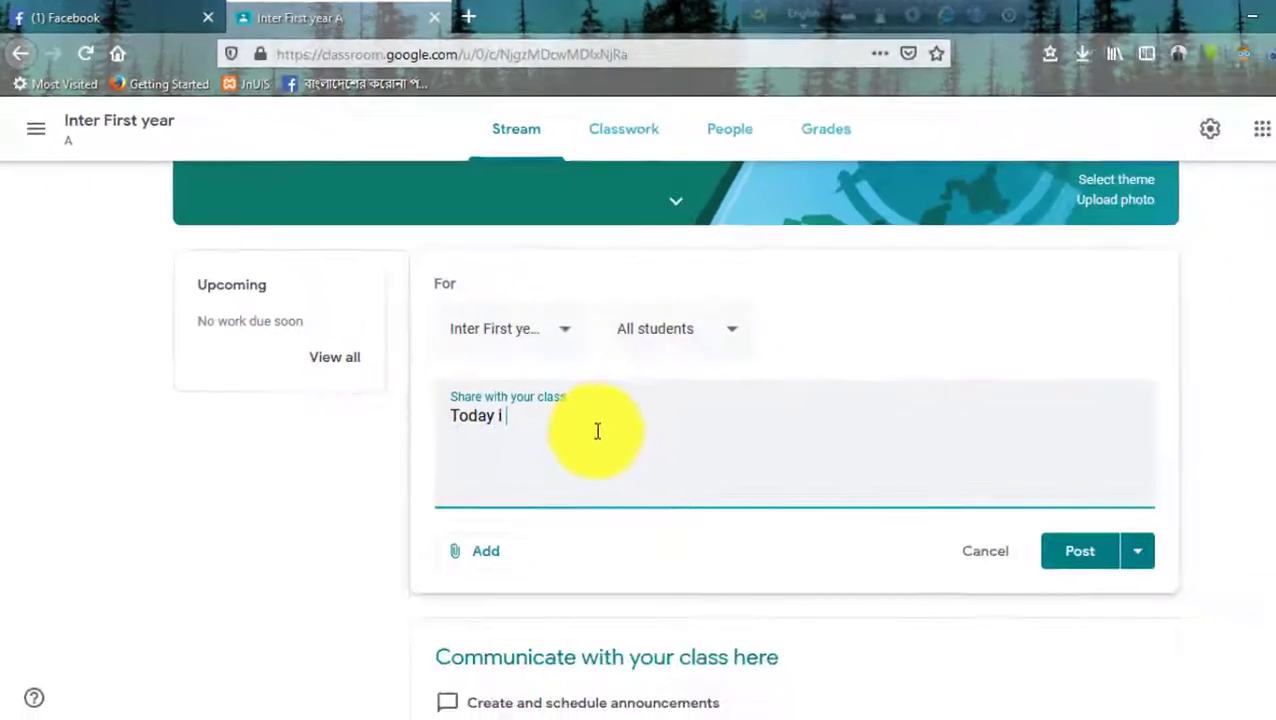
text(ll )
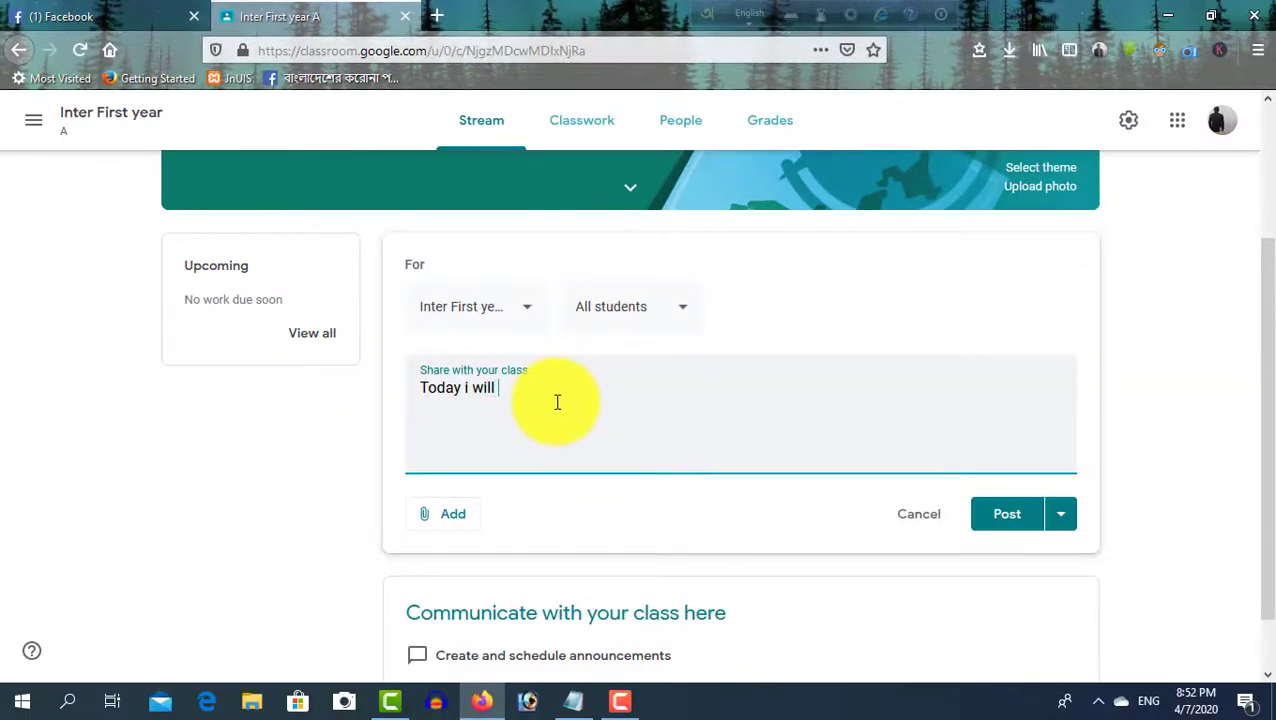
text(scuss introduction of accou)
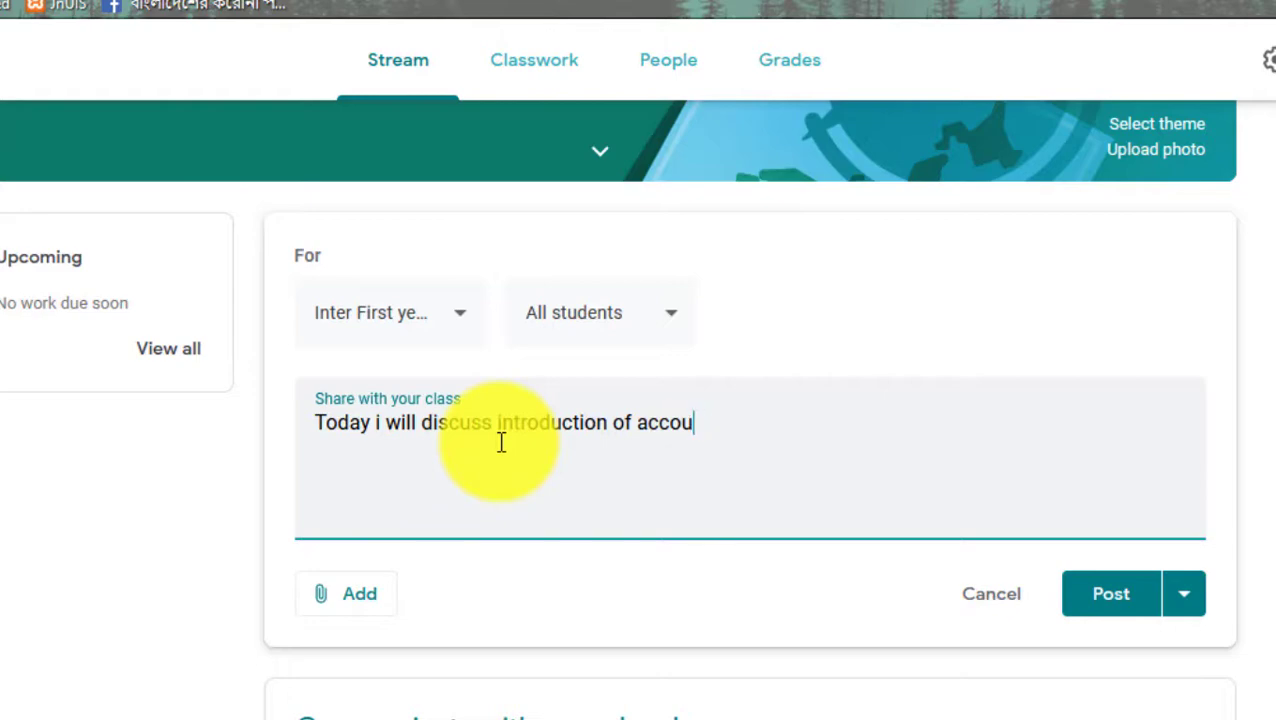
text(nting...)
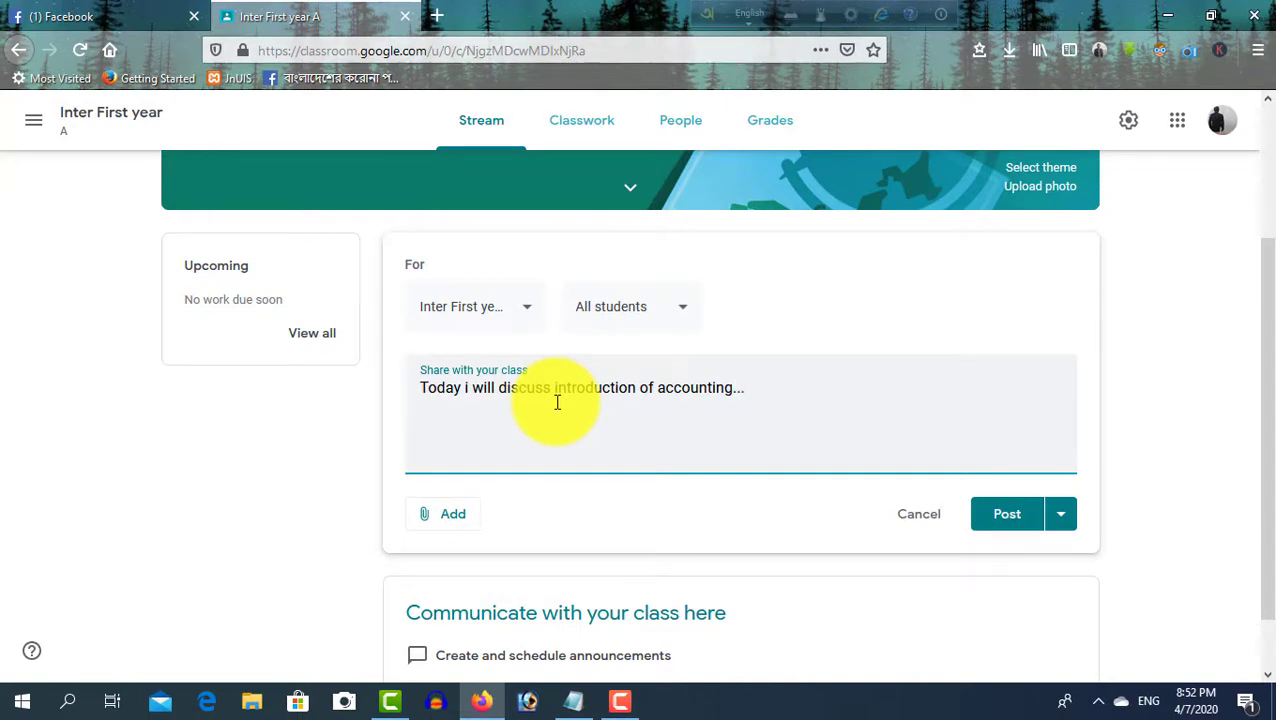
click(455, 521)
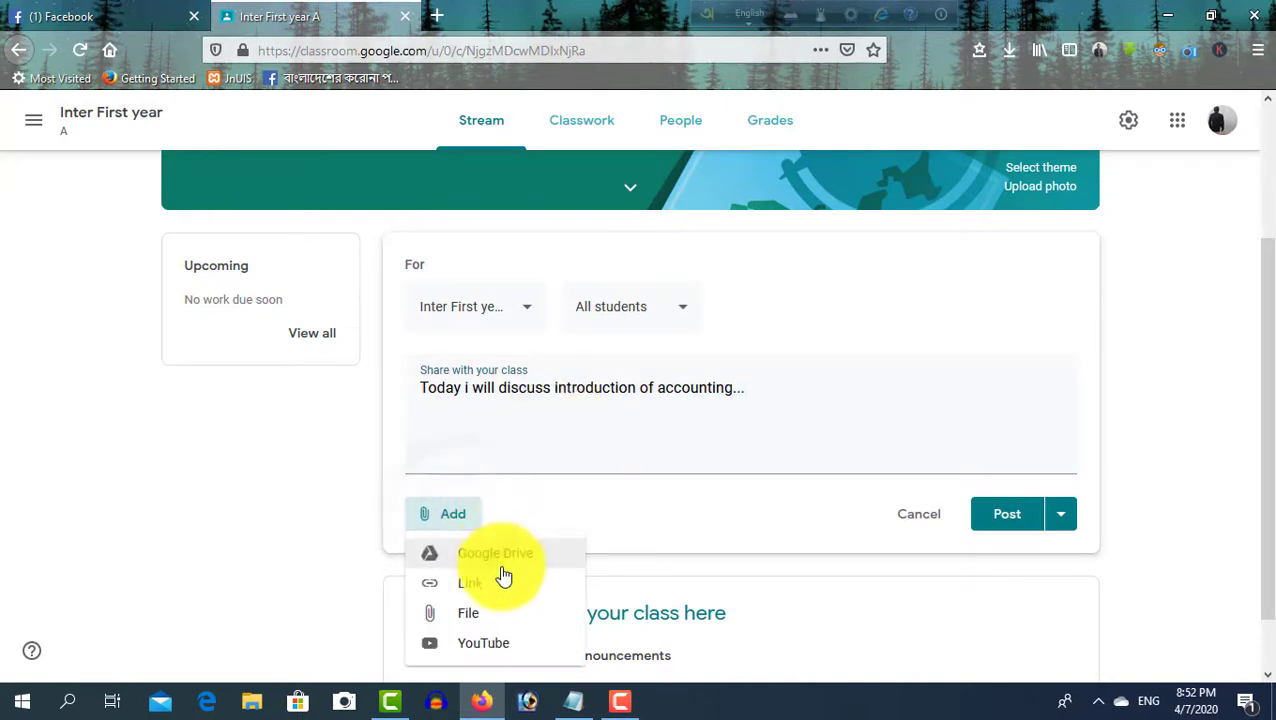
Upload New Microsoft PowerPoint Presentation.pptx from the Desktop as the announcement's attachment
click(507, 609)
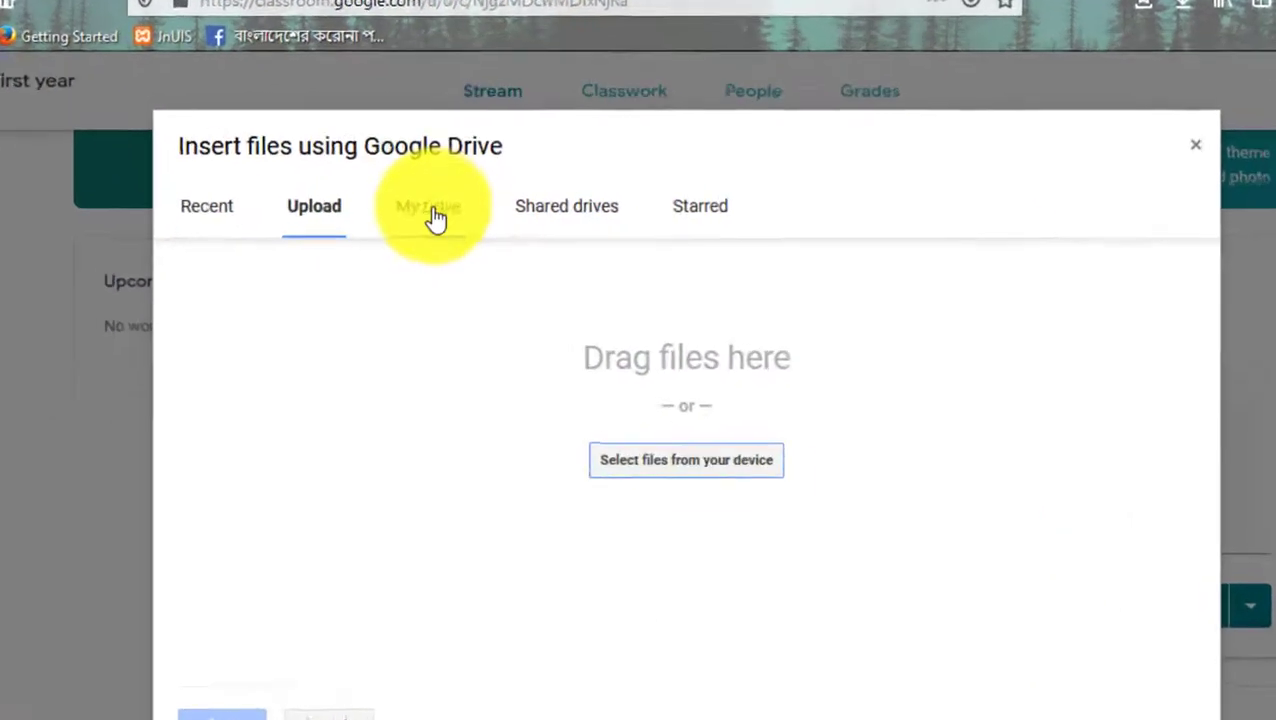
click(439, 213)
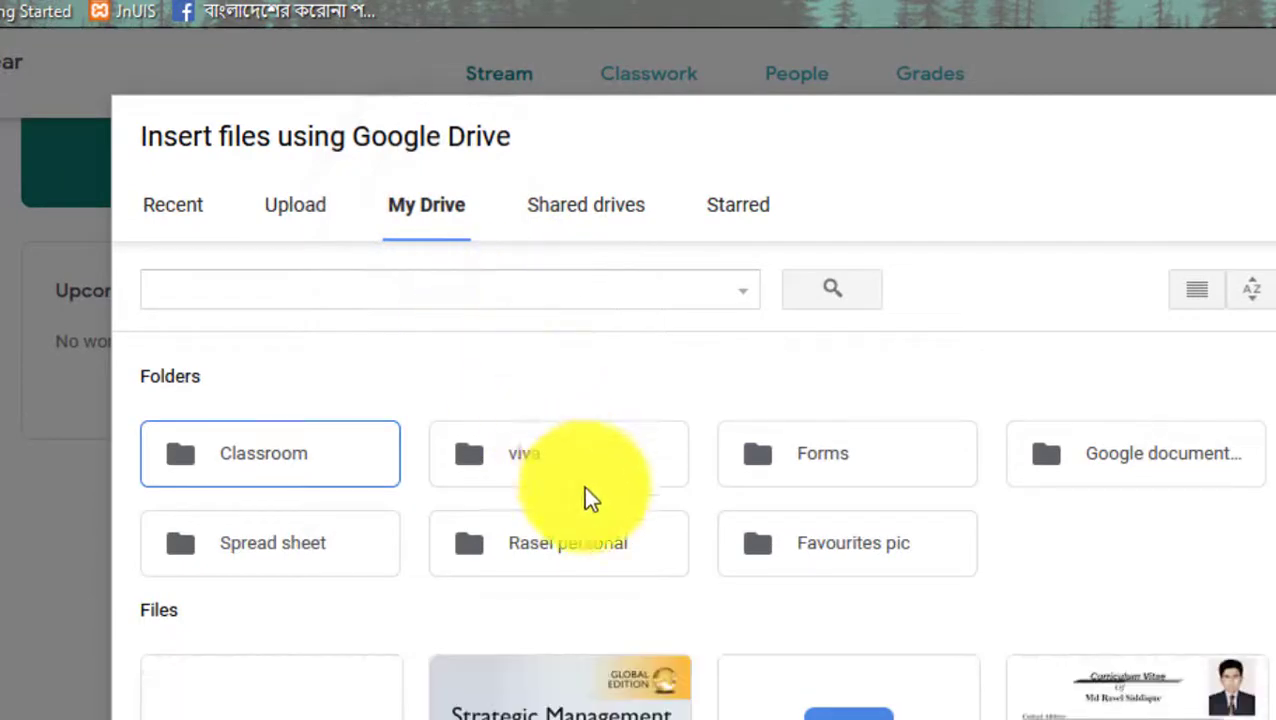
scroll(586, 491, down, 3)
click(314, 198)
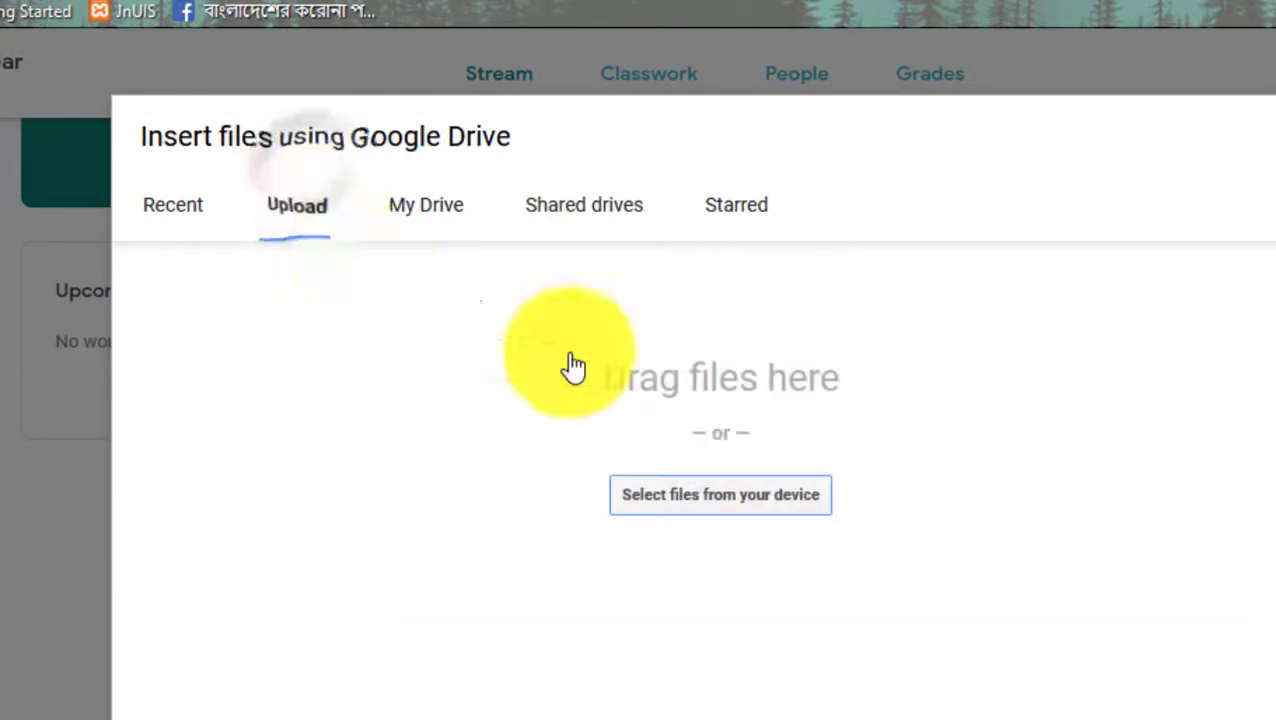
click(764, 505)
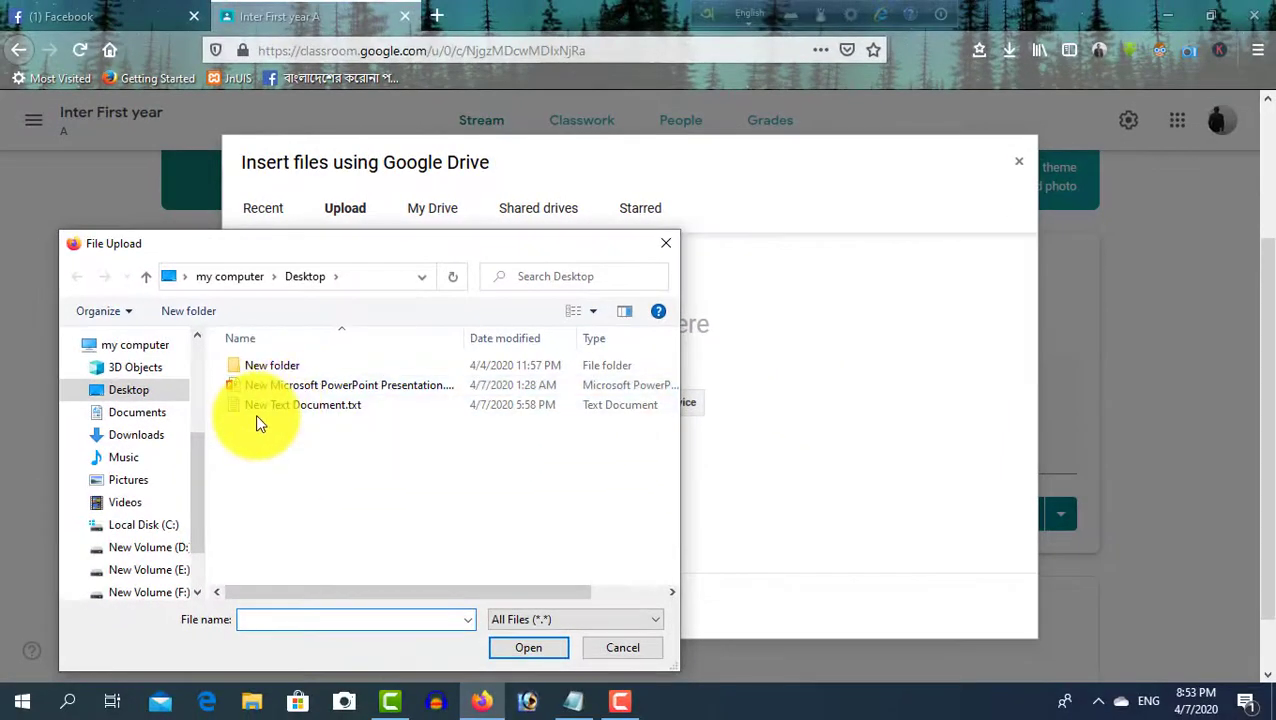
click(310, 385)
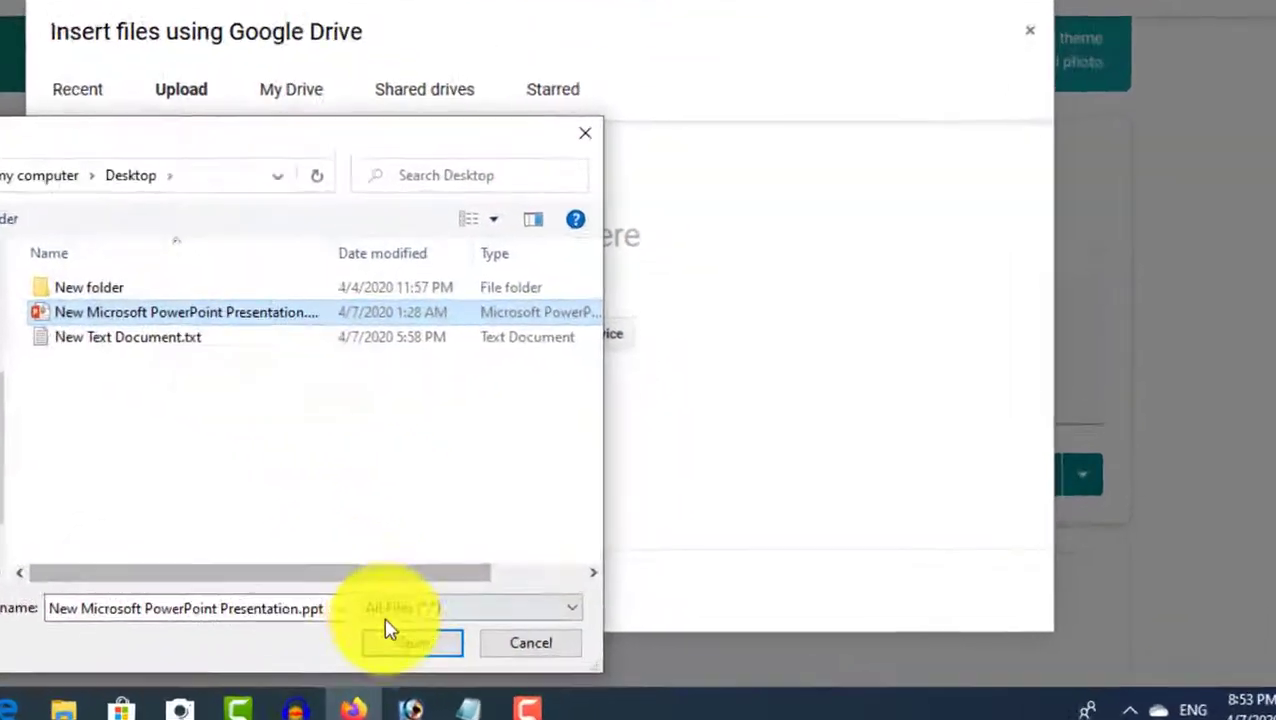
click(426, 645)
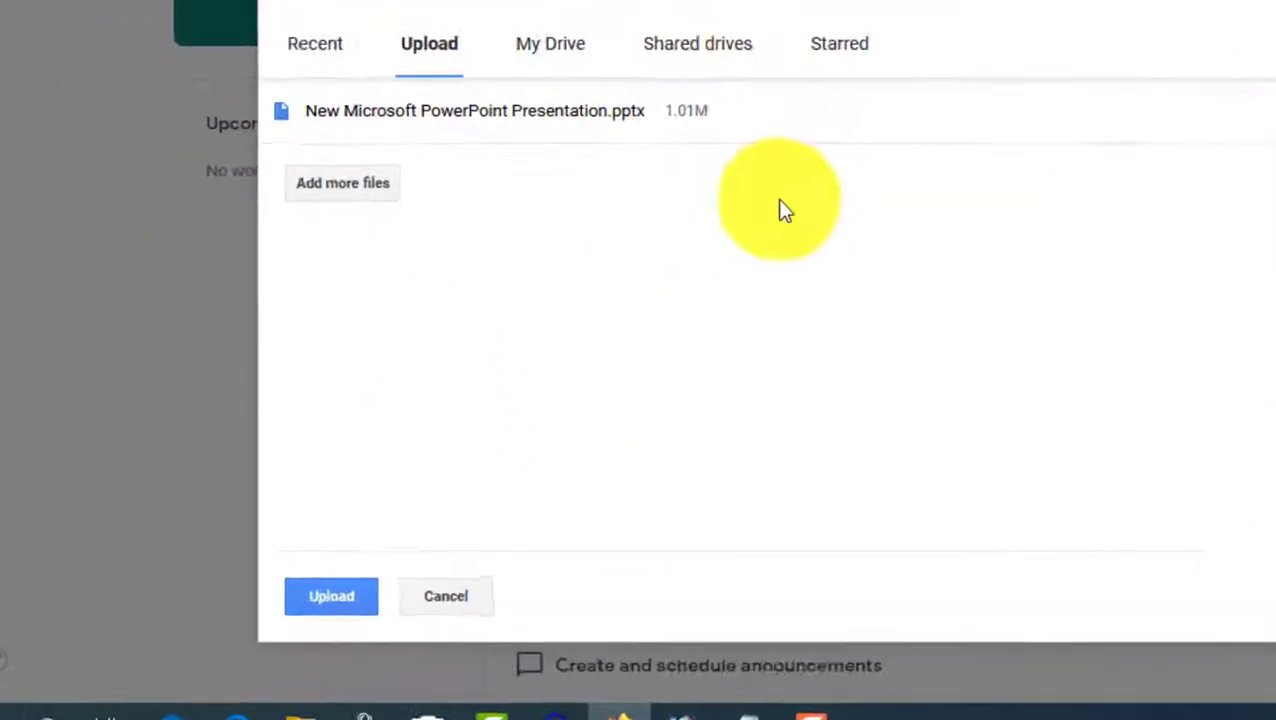
click(323, 597)
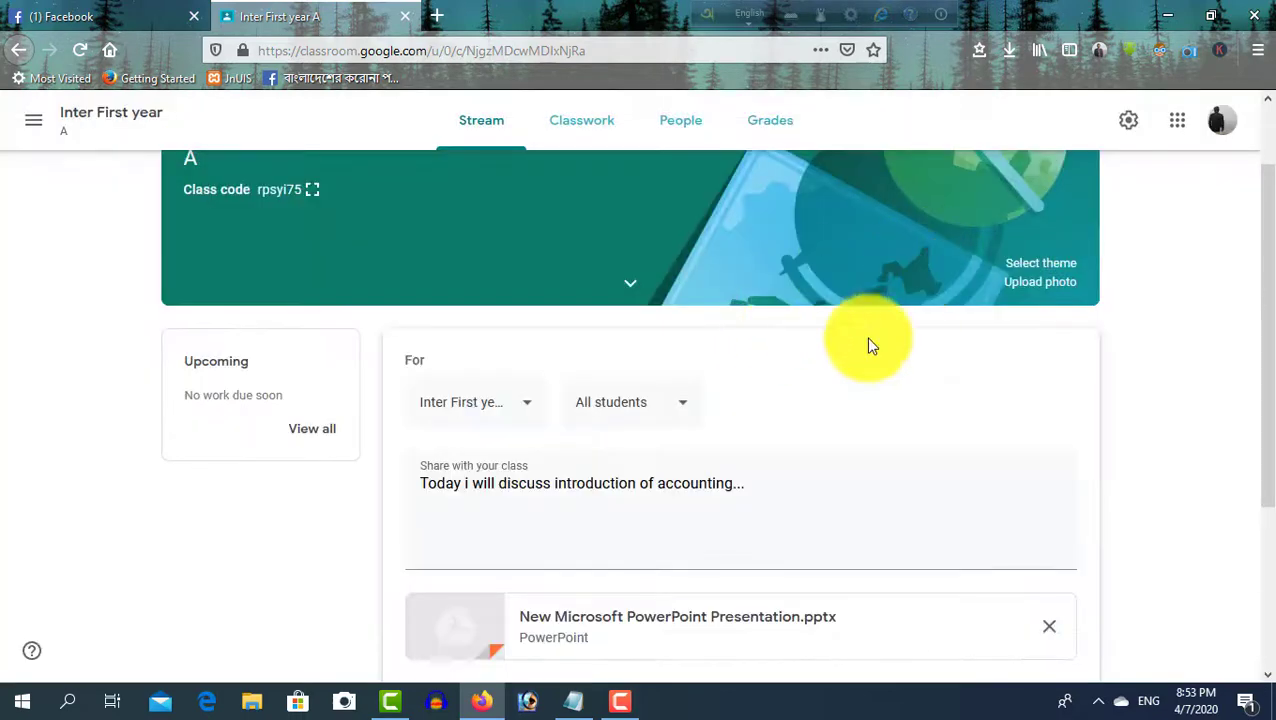
Post the announcement to the Inter First year stream
scroll(584, 484, down, 2)
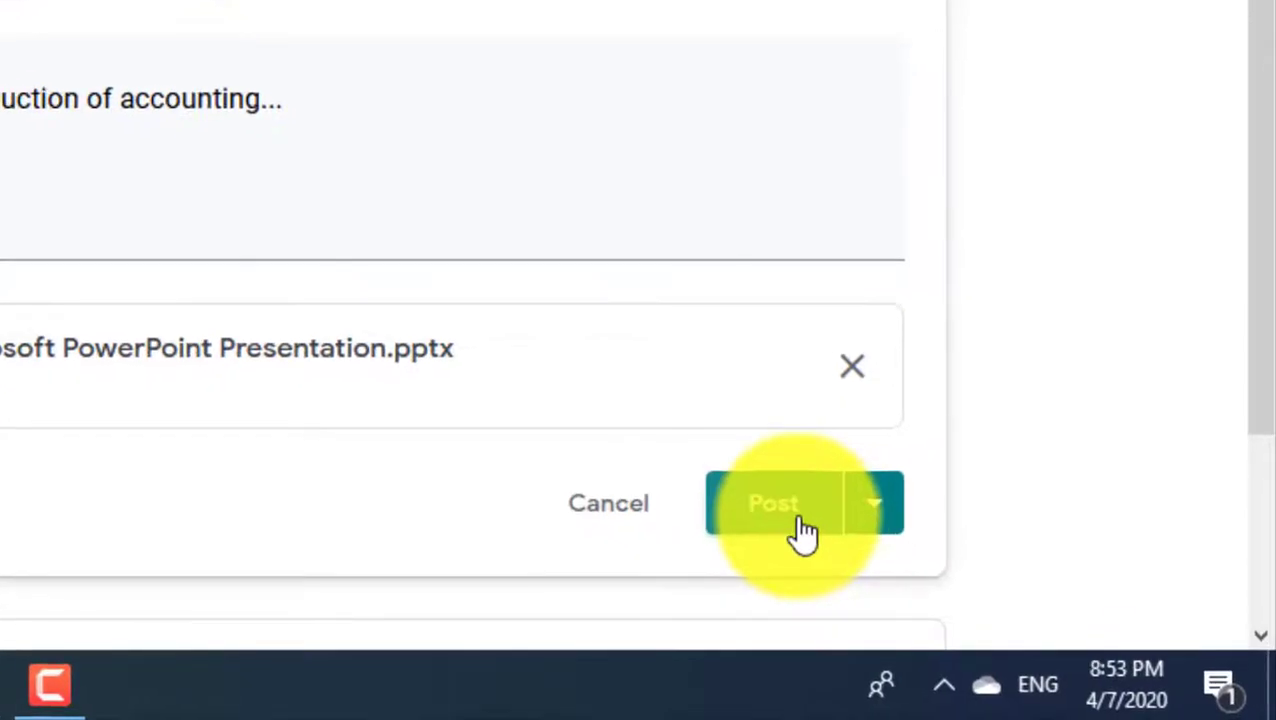
click(803, 532)
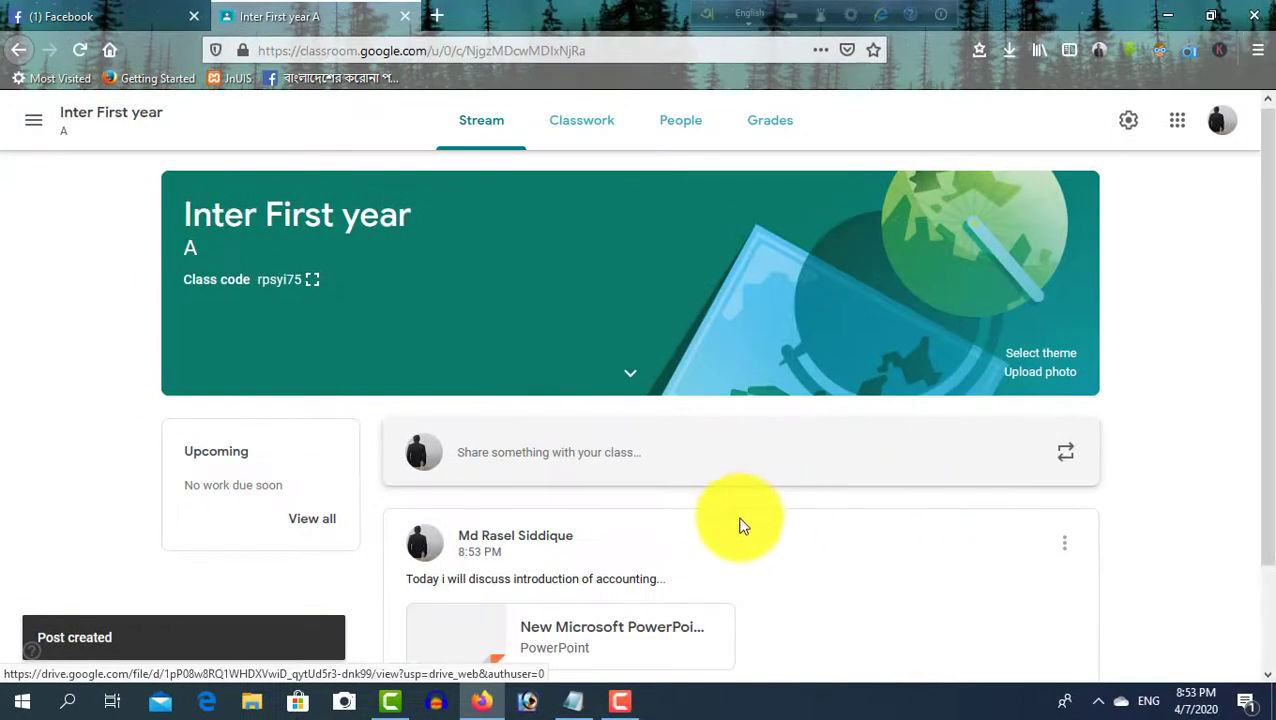
scroll(724, 497, down, 2)
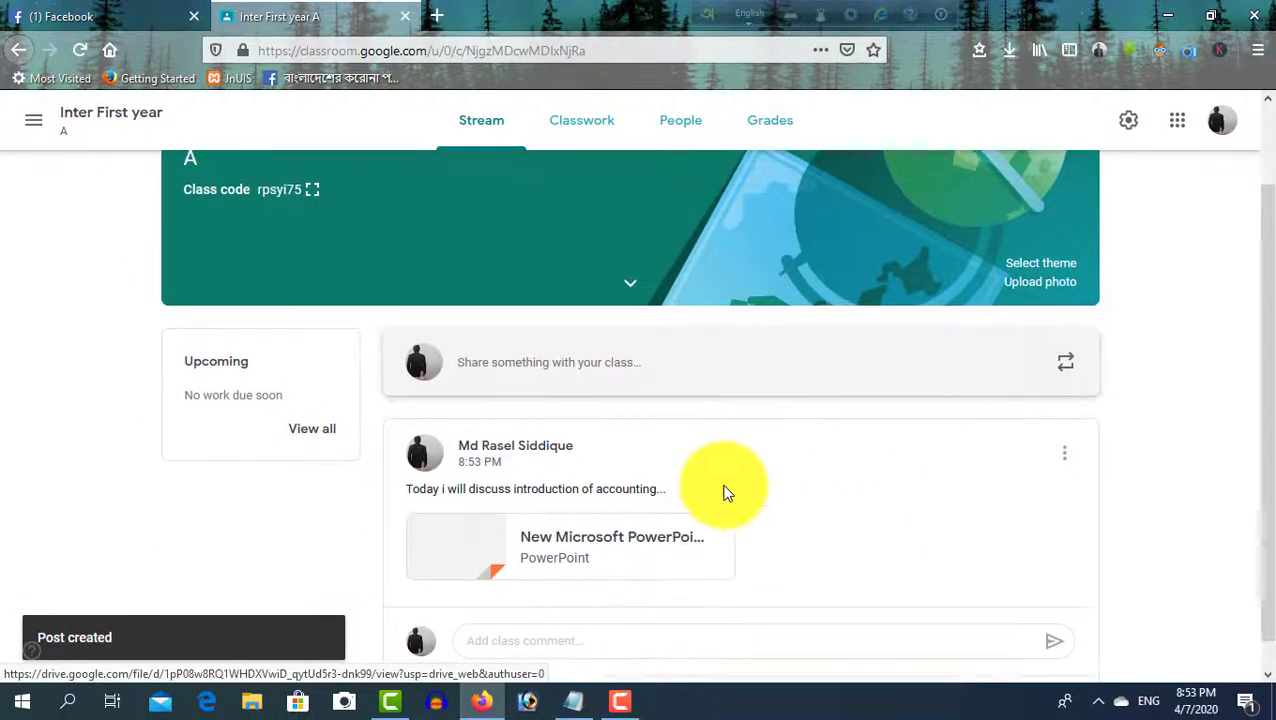
scroll(724, 490, up, 2)
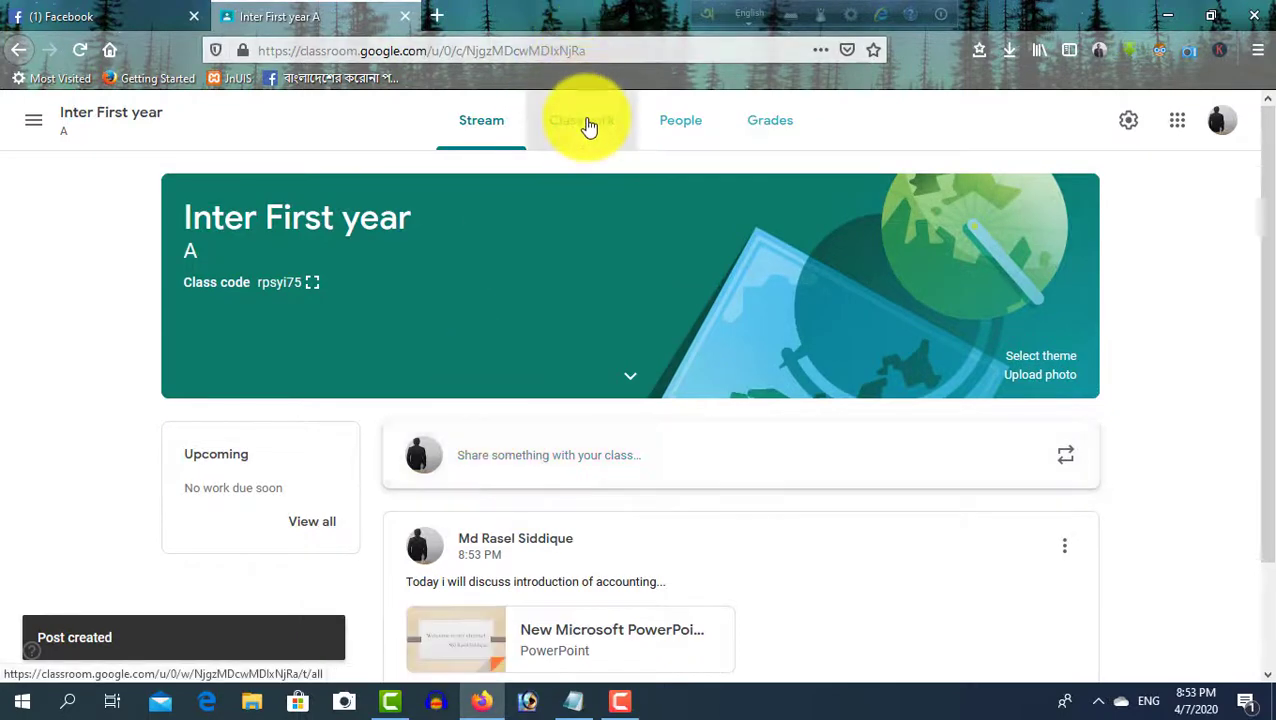
click(588, 125)
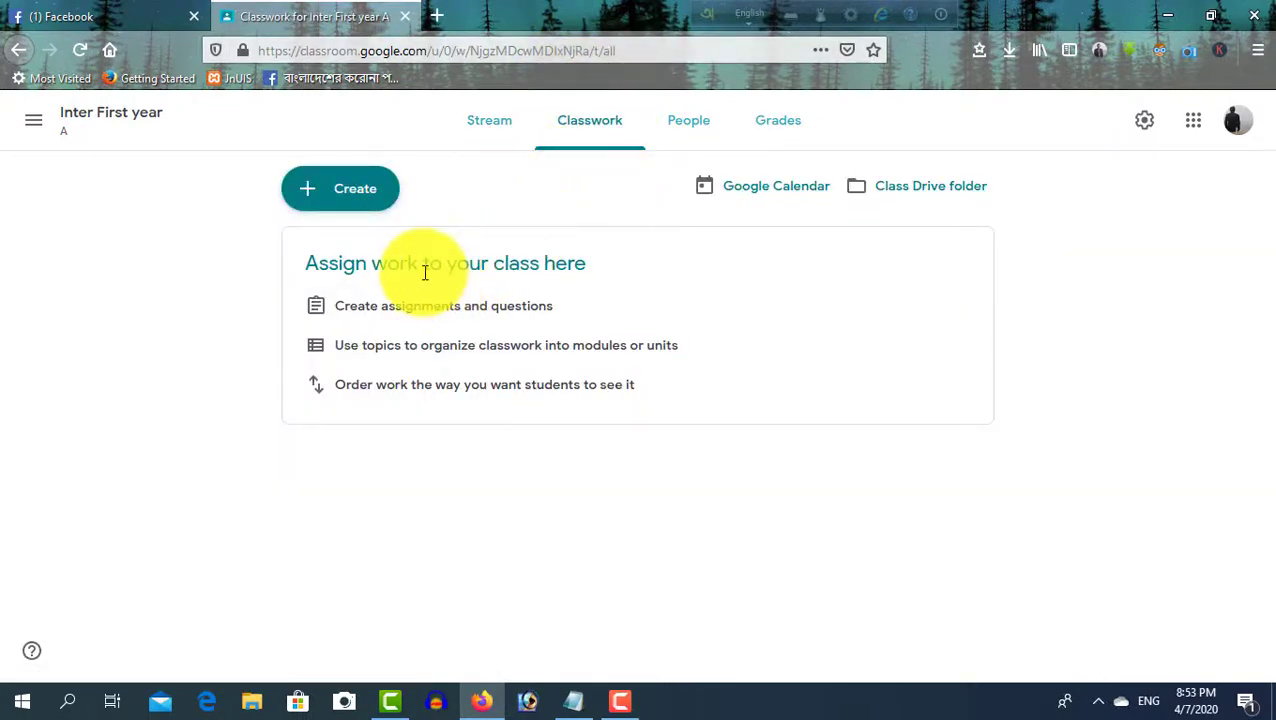
Create a new assignment titled 'Assignment on history of luca pacioly', leaving instructions empty
click(340, 190)
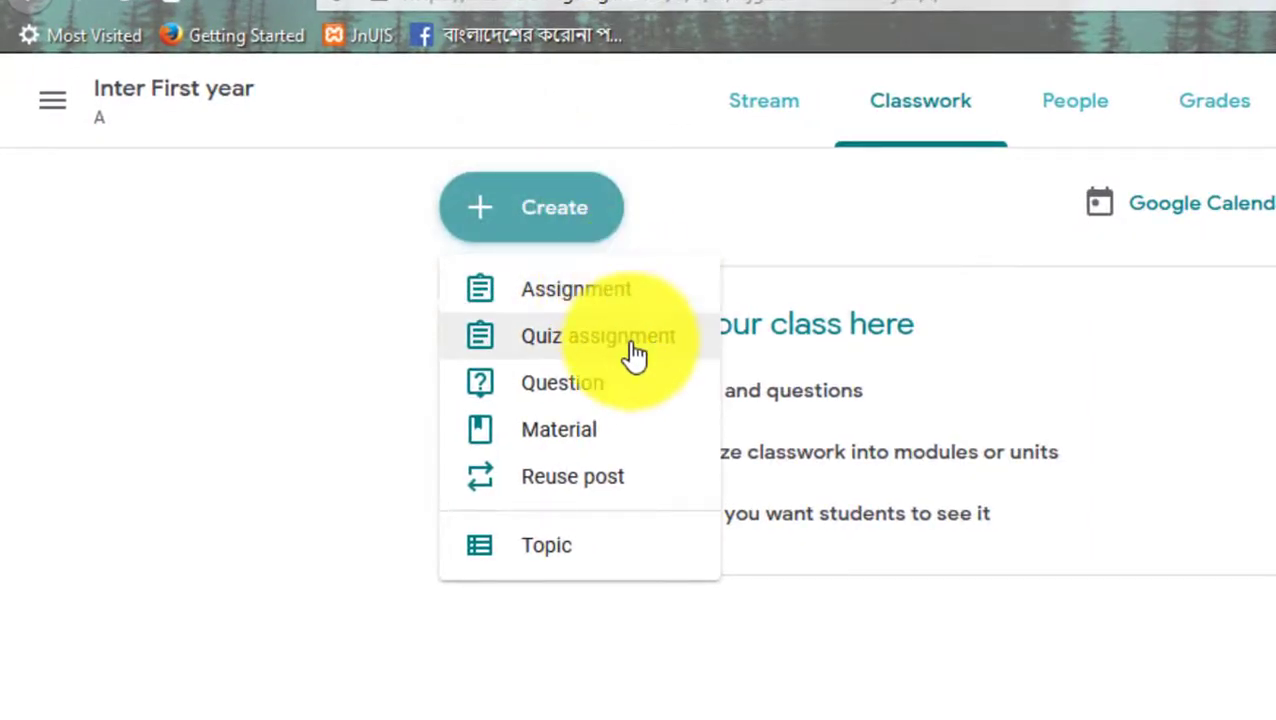
click(590, 290)
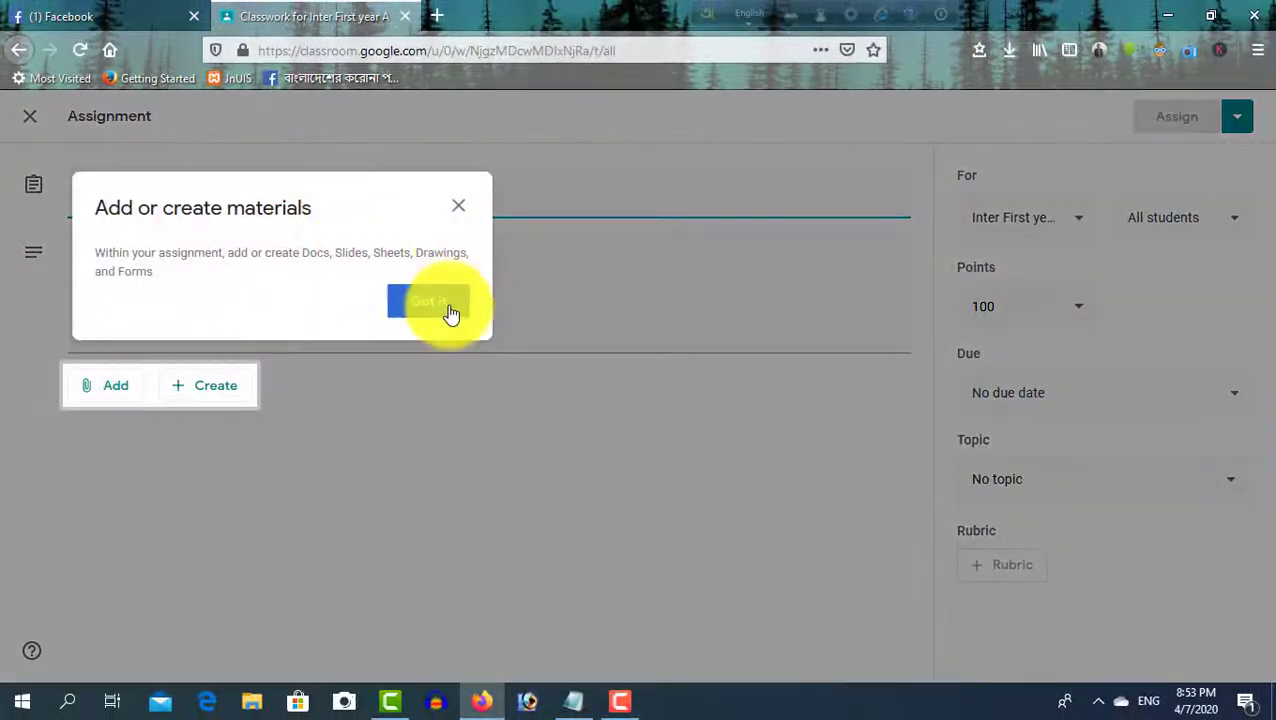
click(447, 305)
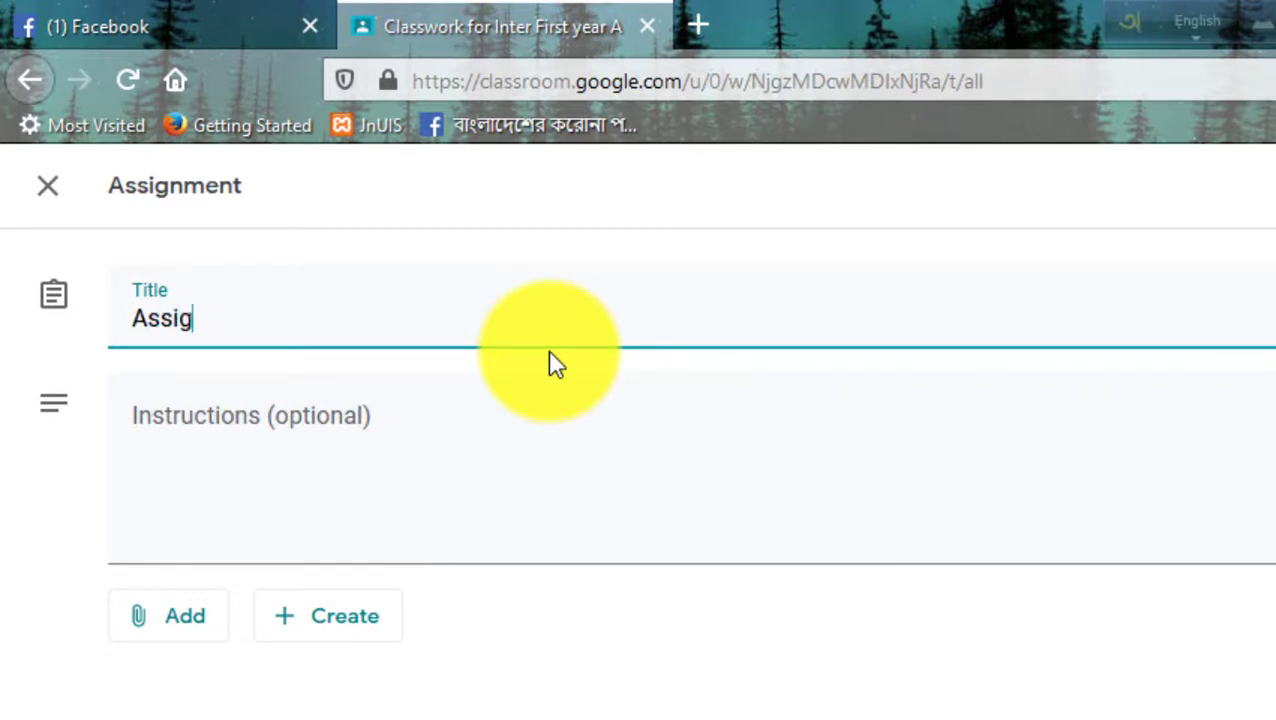
text(ment on)
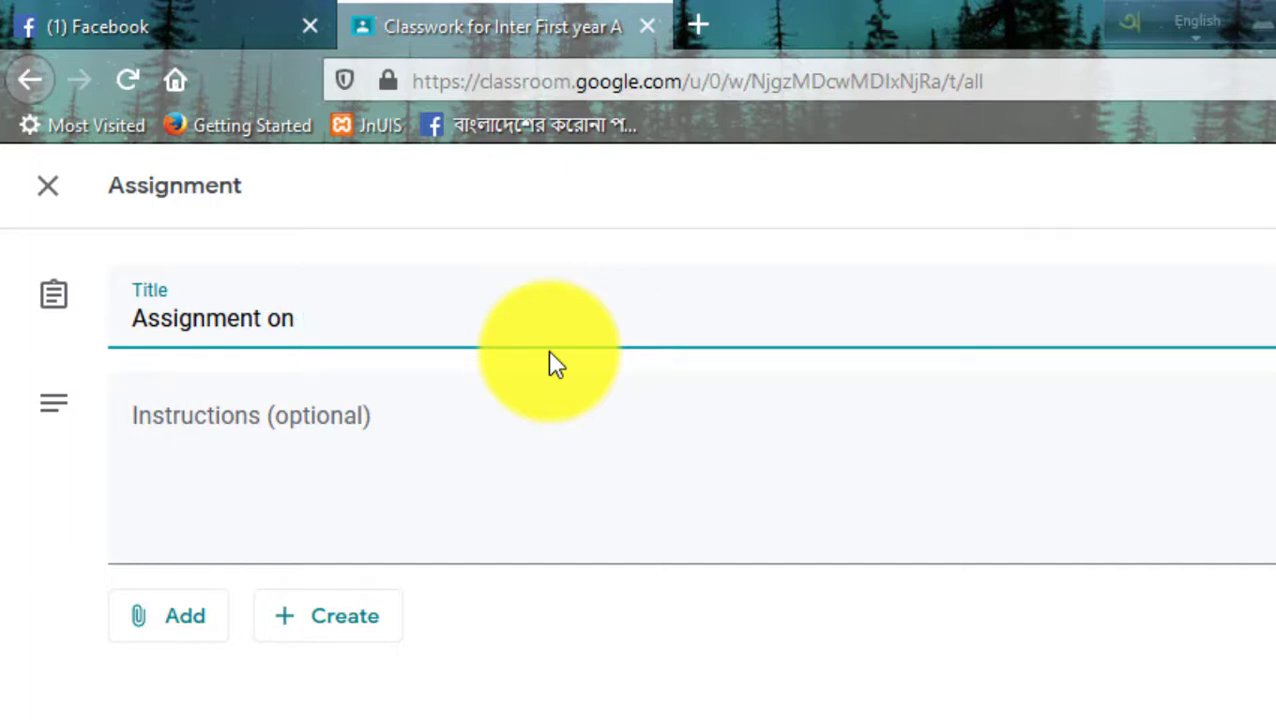
text(tory of )
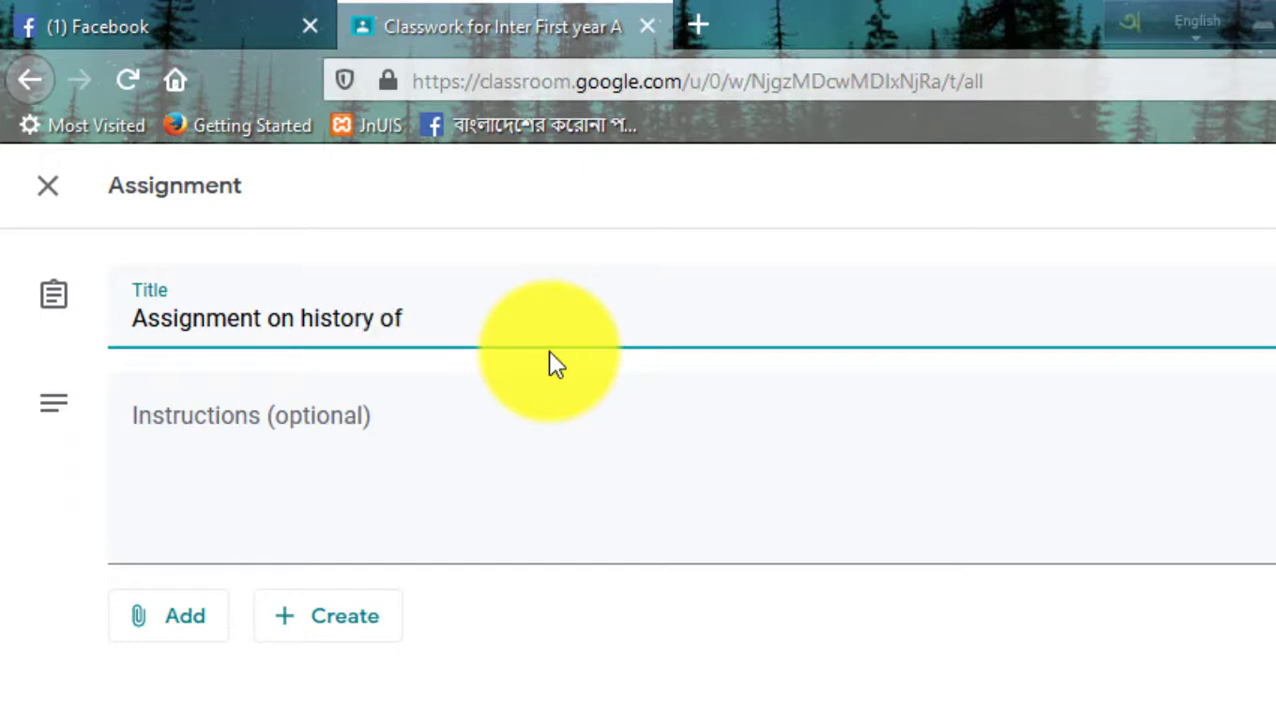
text(luca pacioly)
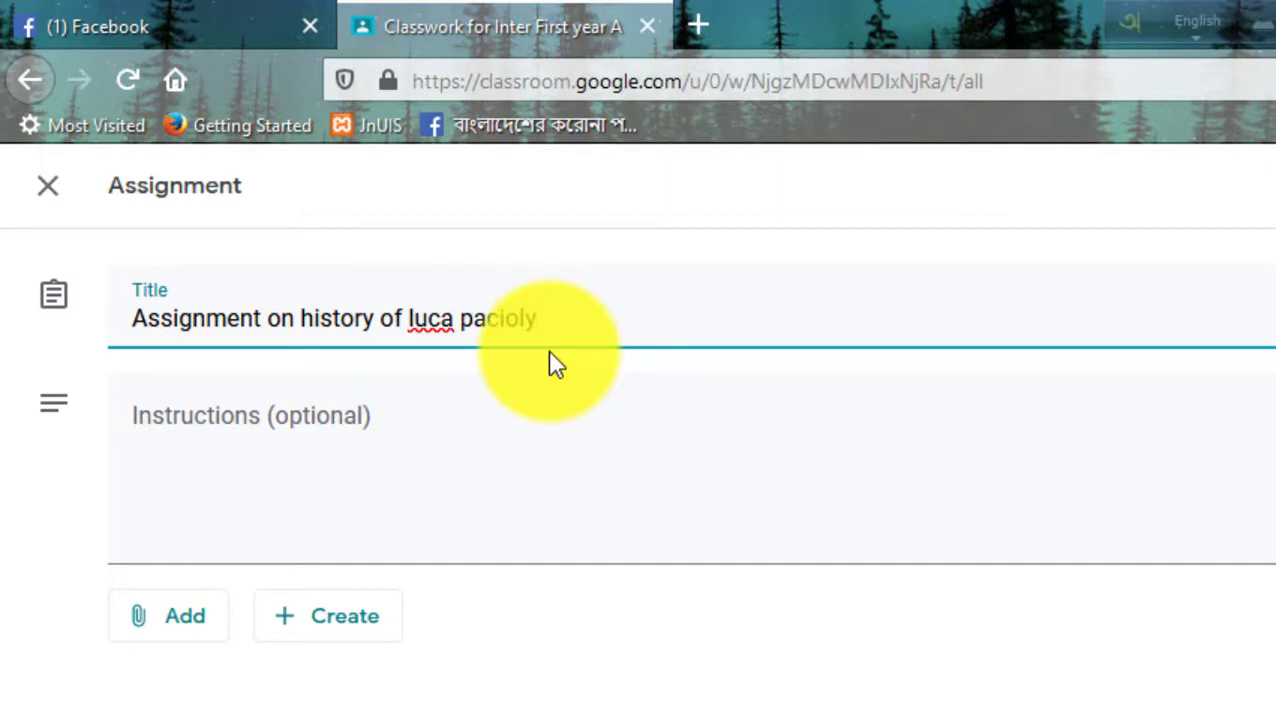
click(397, 430)
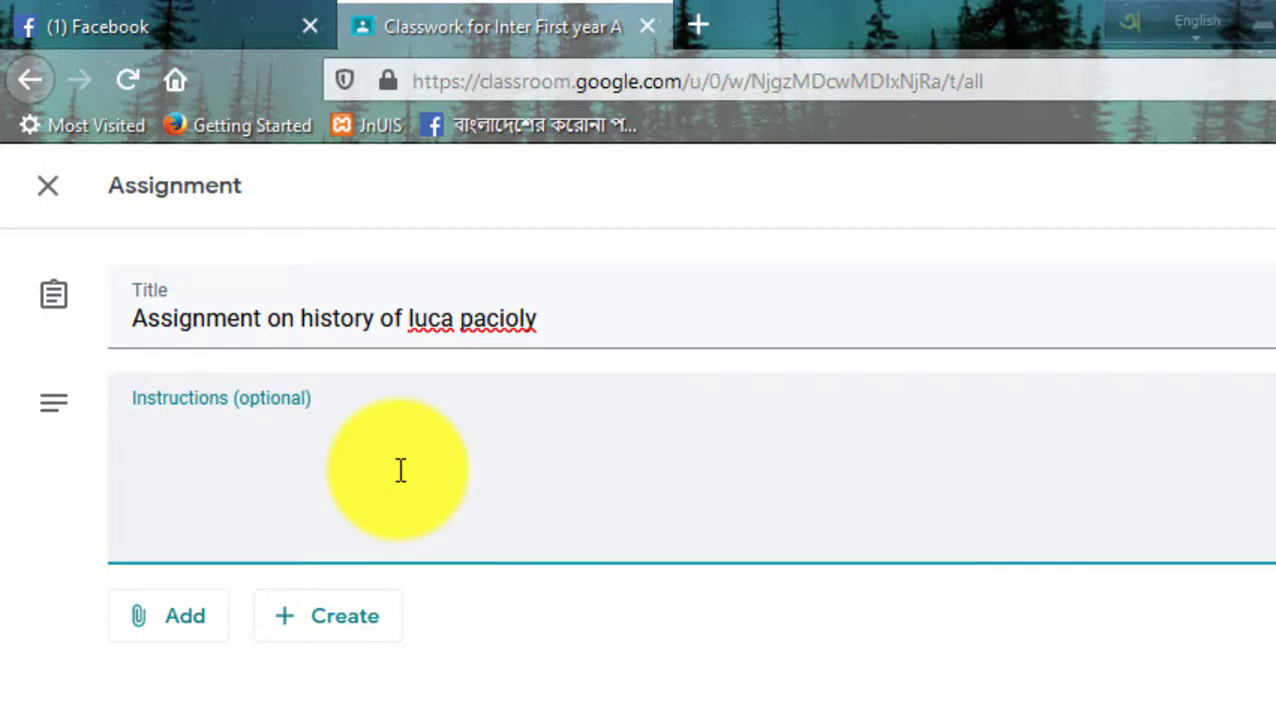
Upload New Text Document.txt from the Desktop as an attachment, then assign to the class
click(190, 628)
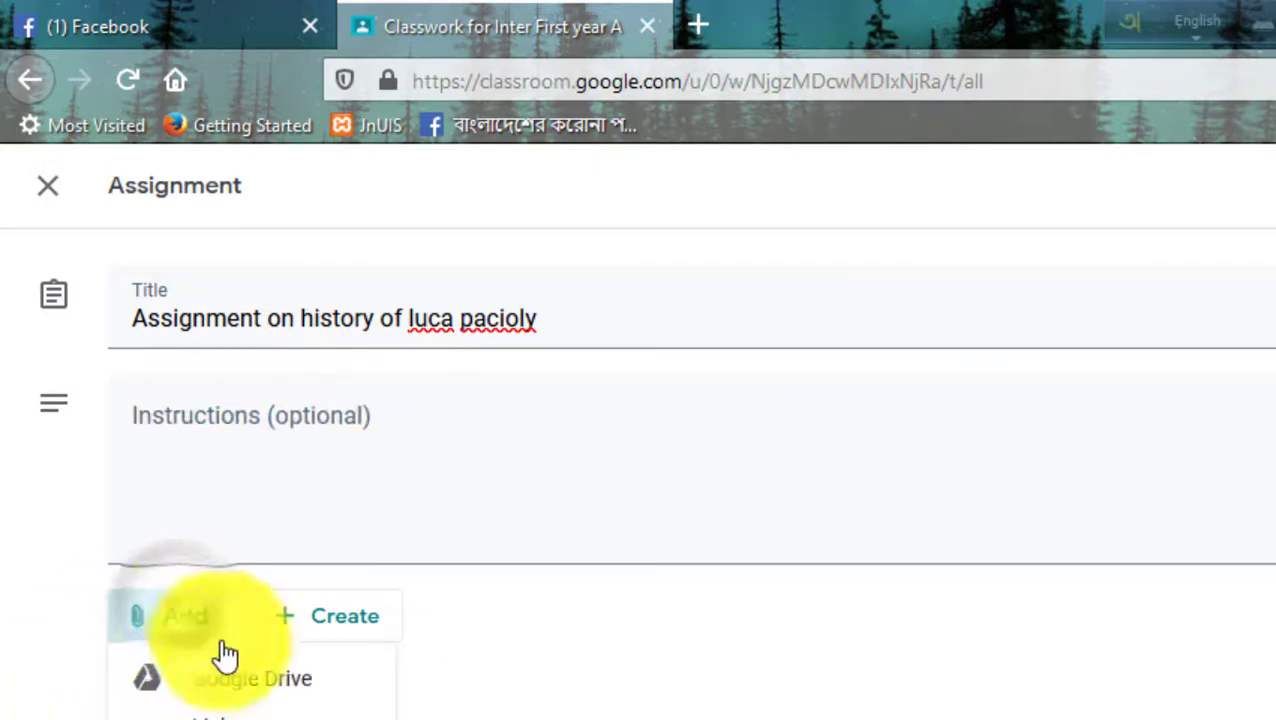
click(239, 719)
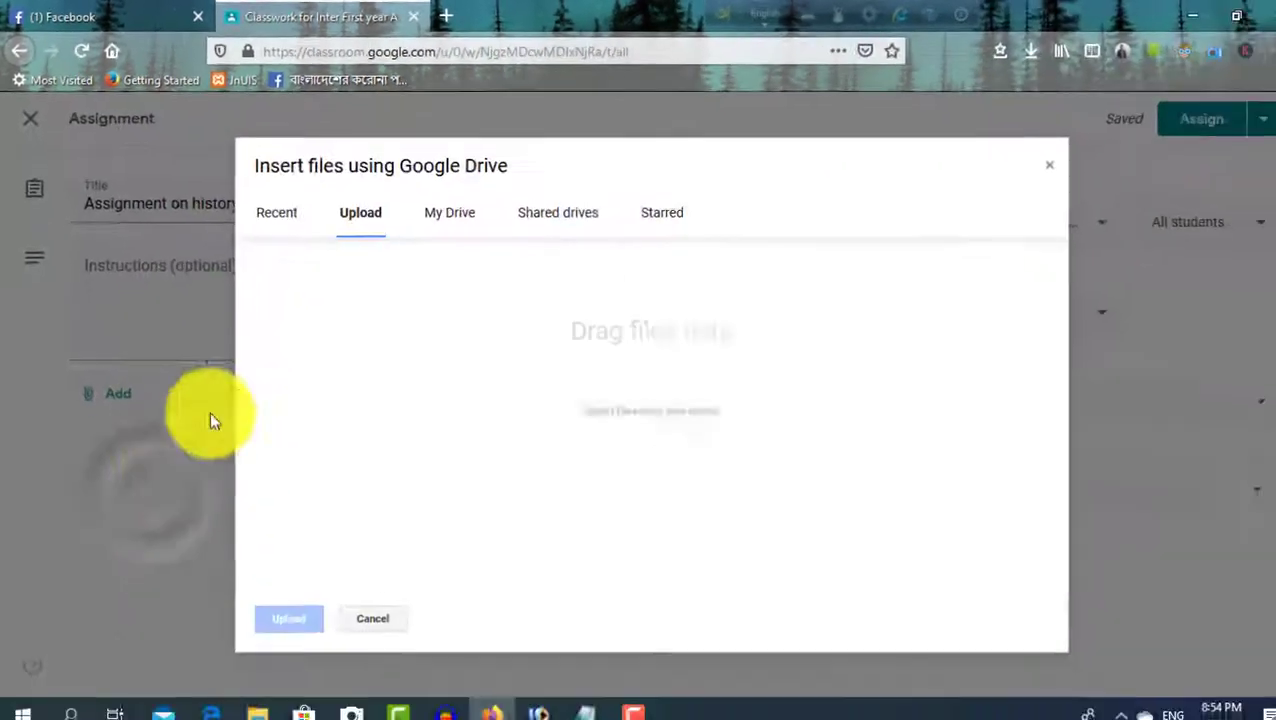
click(280, 218)
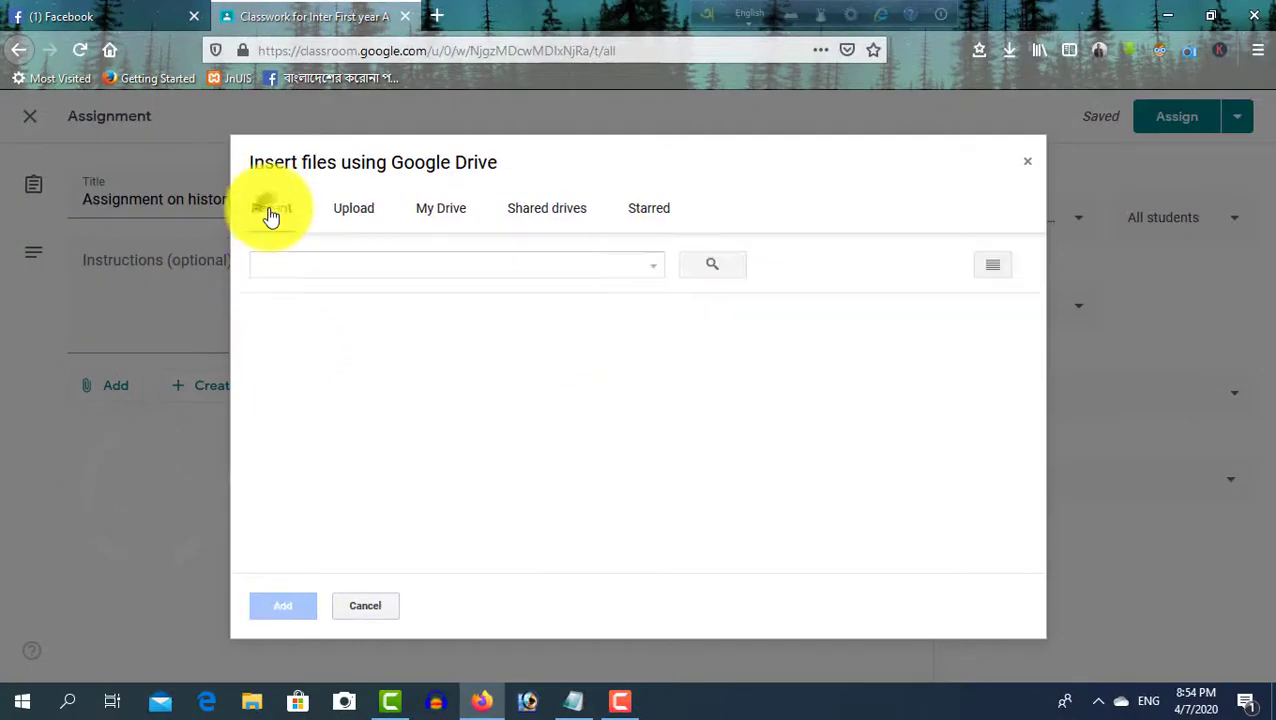
click(372, 210)
click(622, 405)
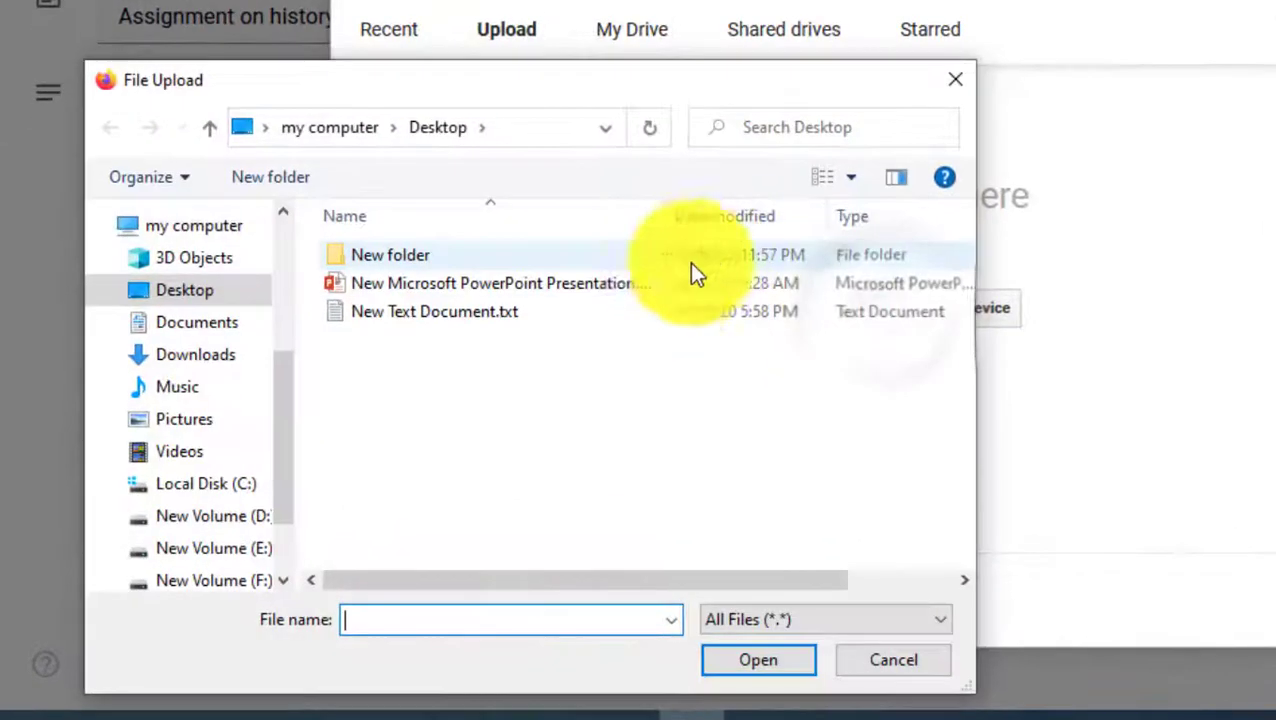
click(745, 660)
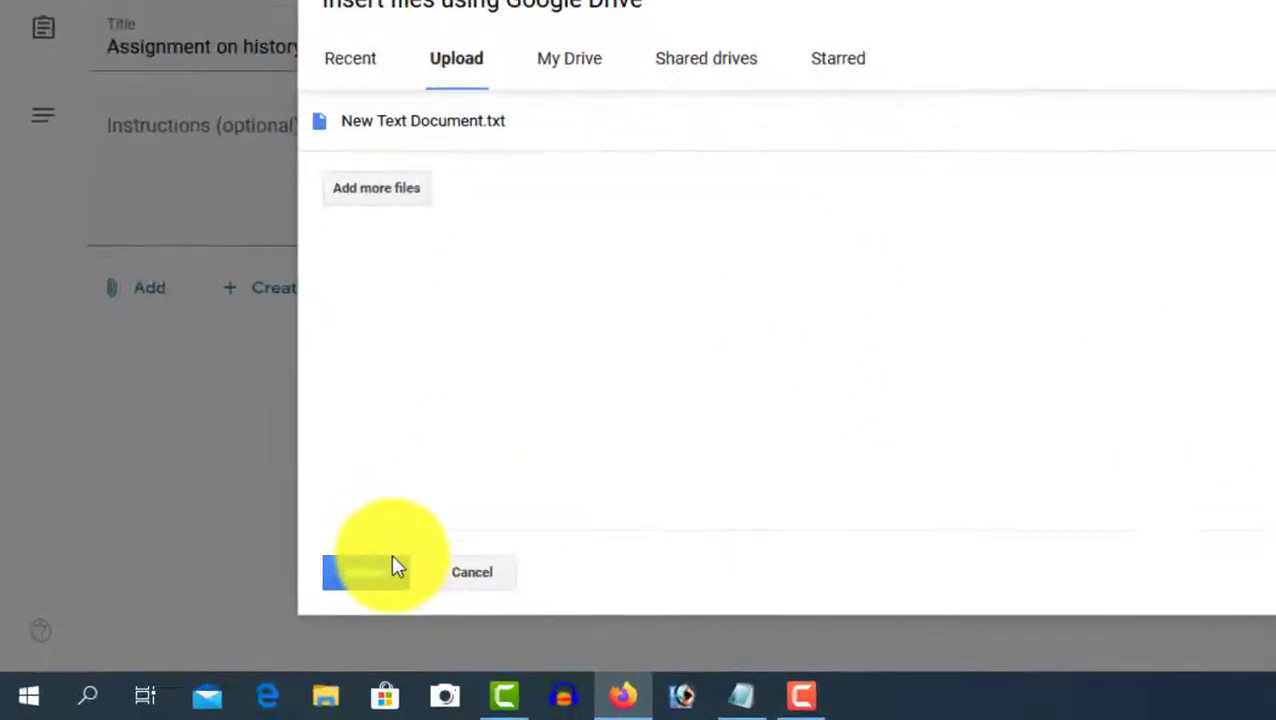
click(283, 605)
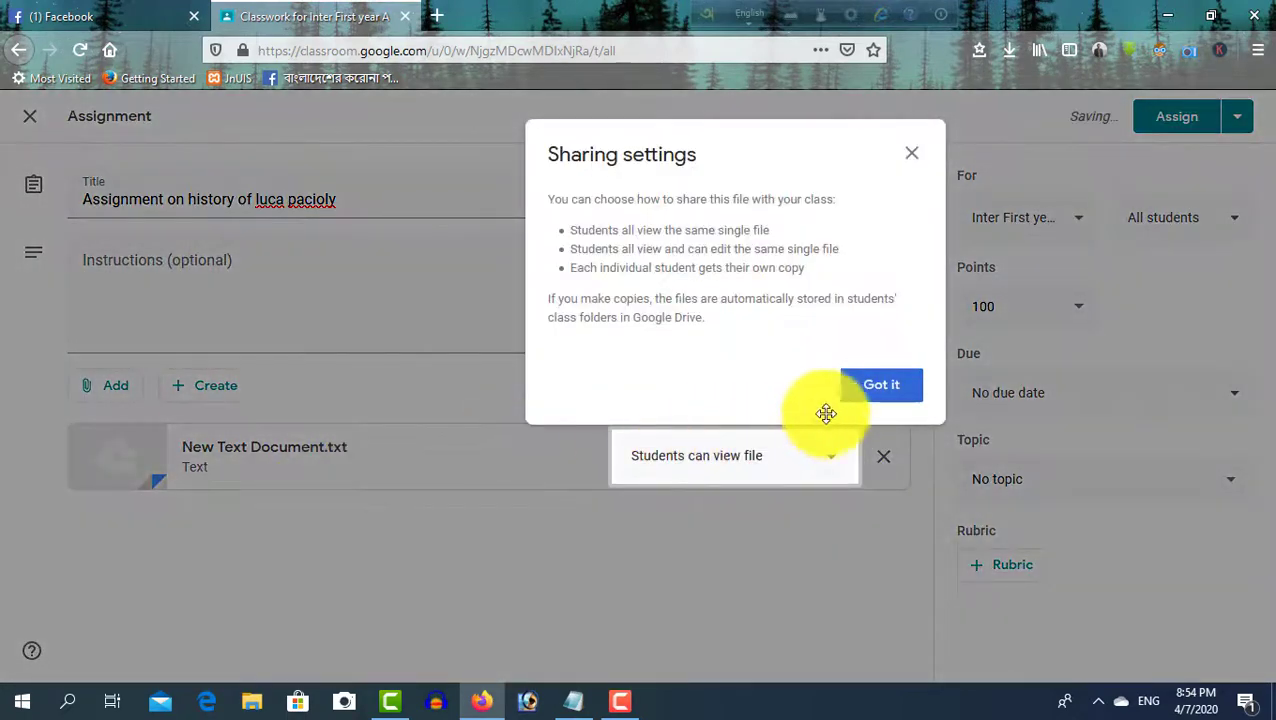
click(882, 388)
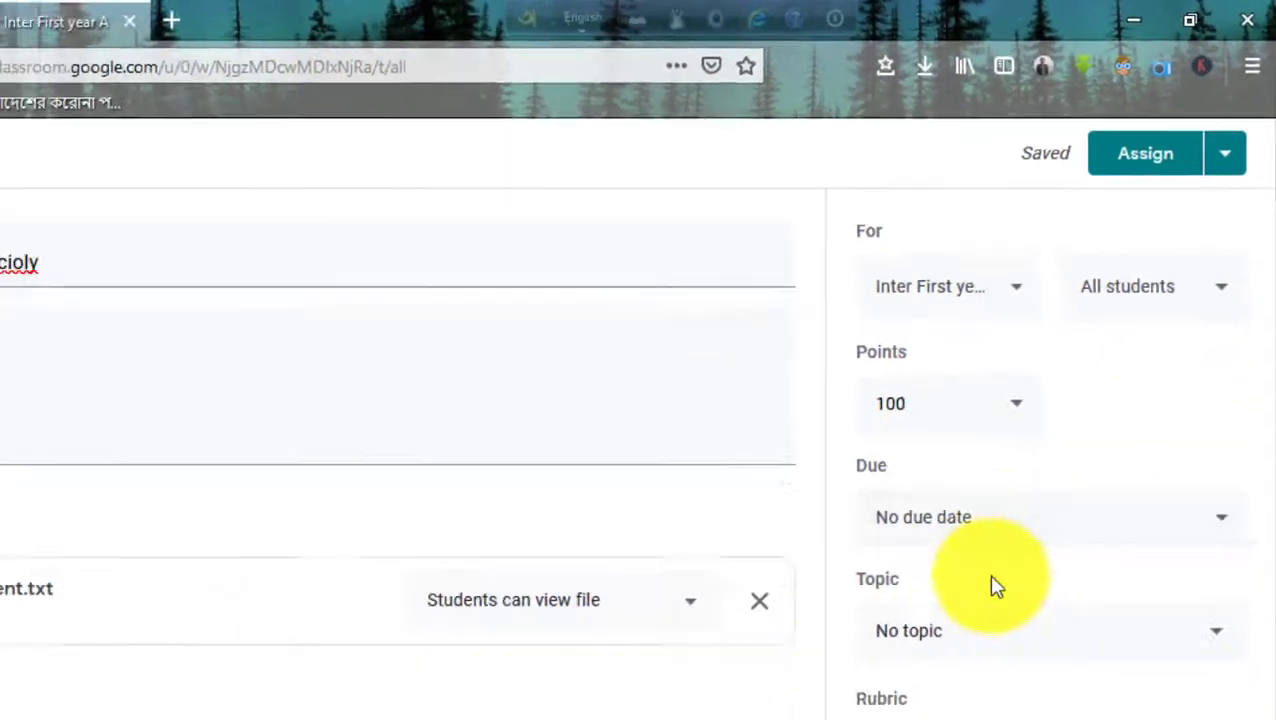
click(1177, 116)
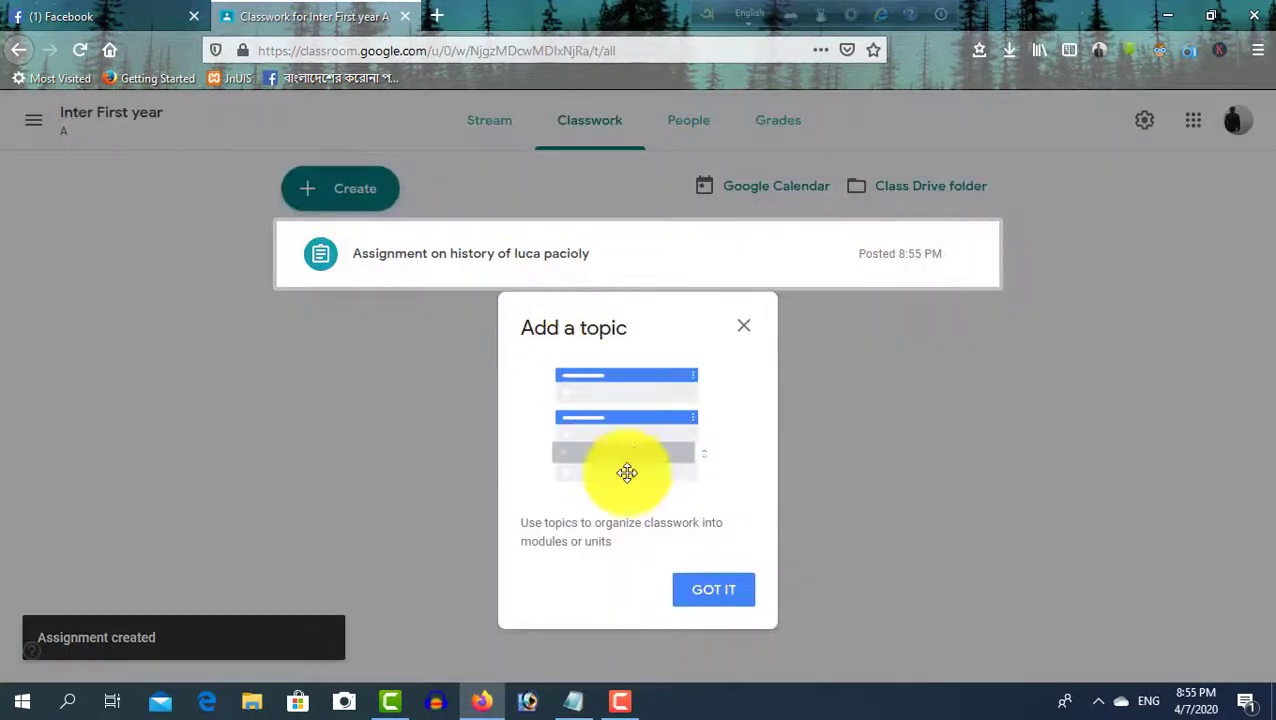
Write 'For student point of view....' in New Text Document.txt in Notepad and minimize it
click(714, 590)
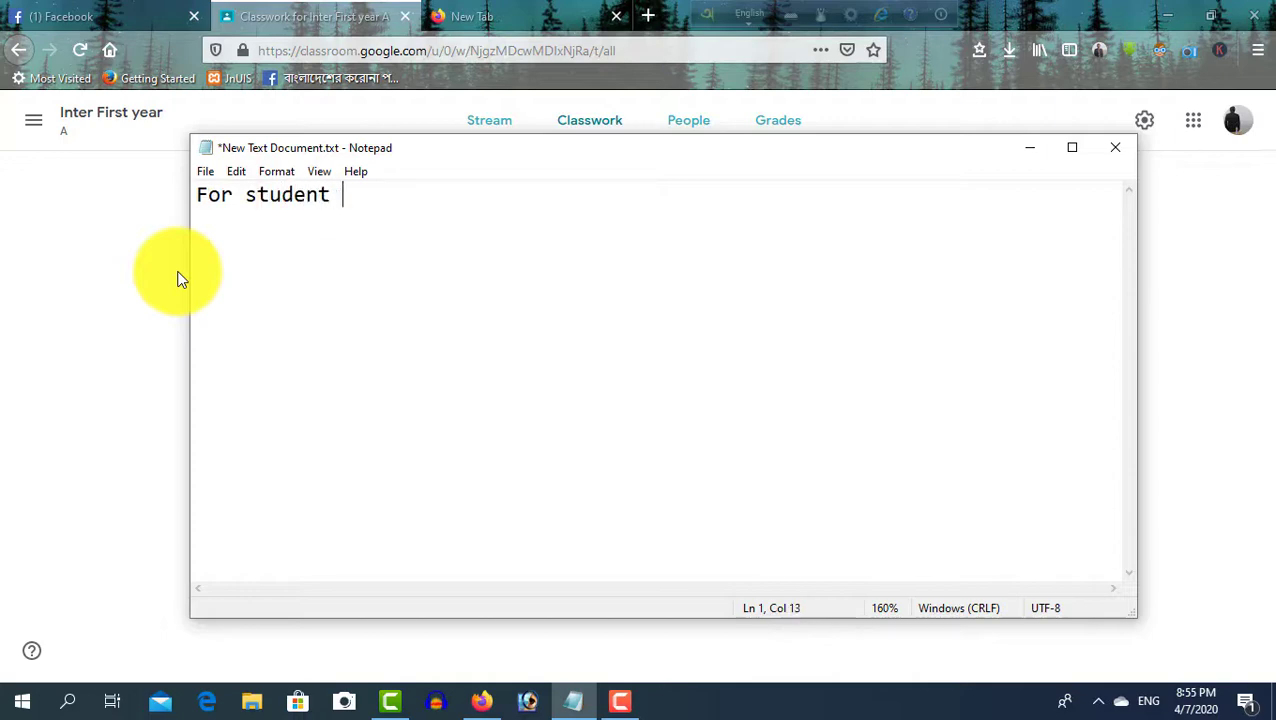
text(int o)
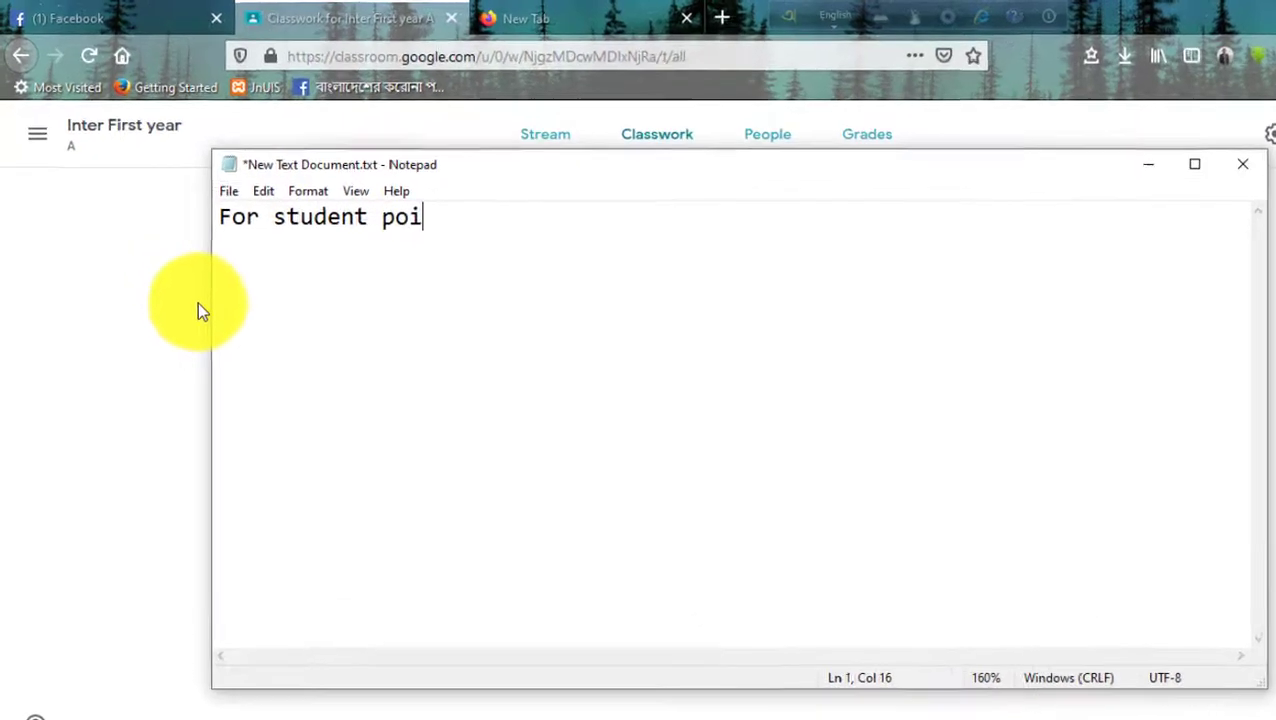
text(f view....)
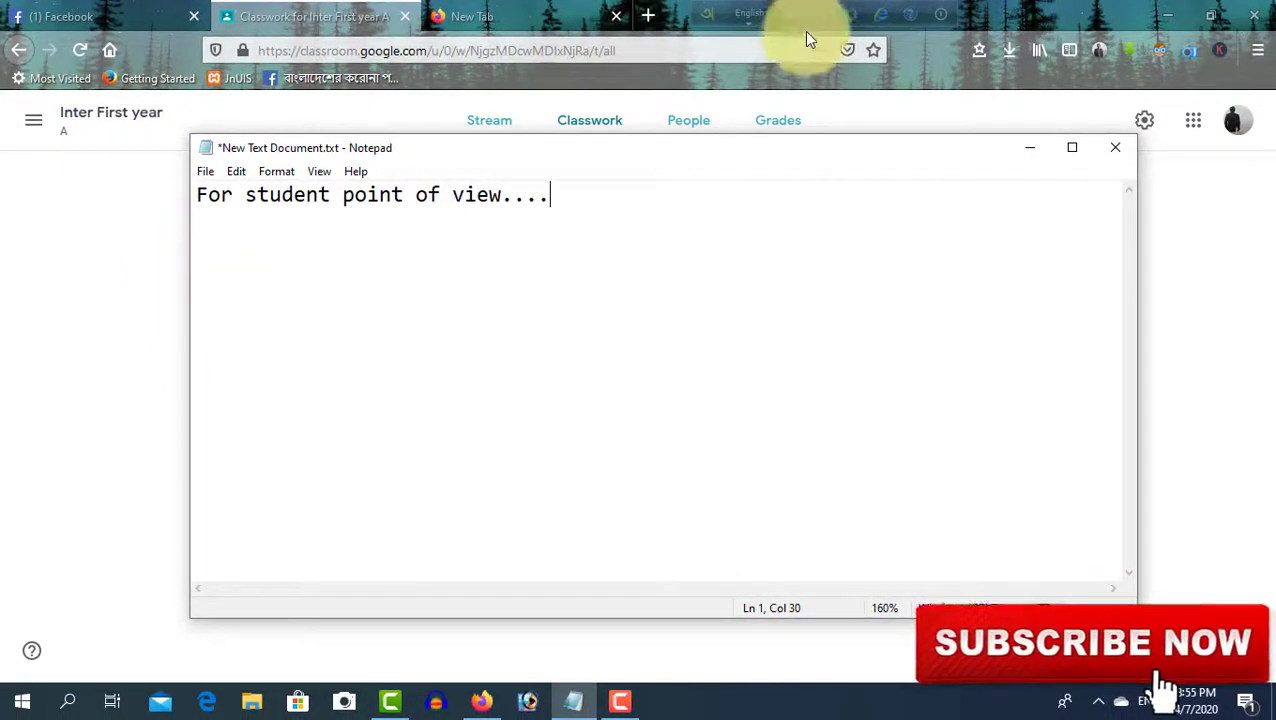
click(1036, 149)
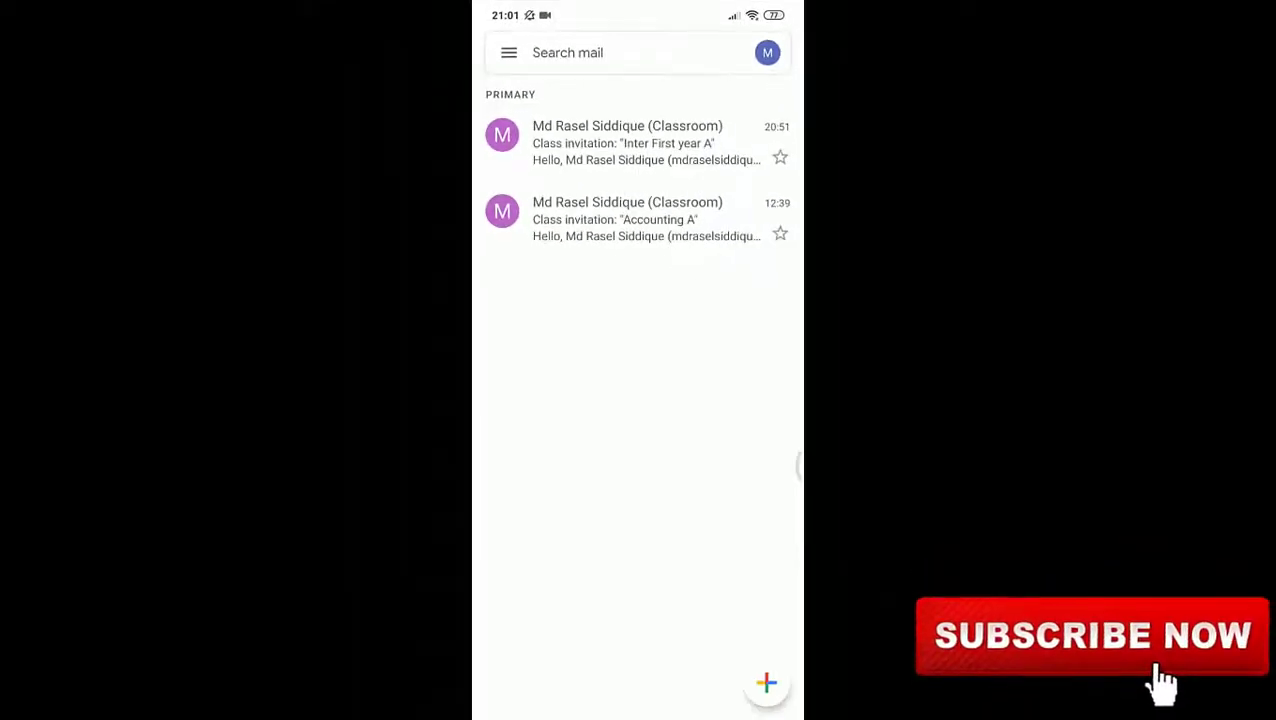
Read the Accounting A and Inter First year A Classroom invitation e-mails in Gmail
click(555, 220)
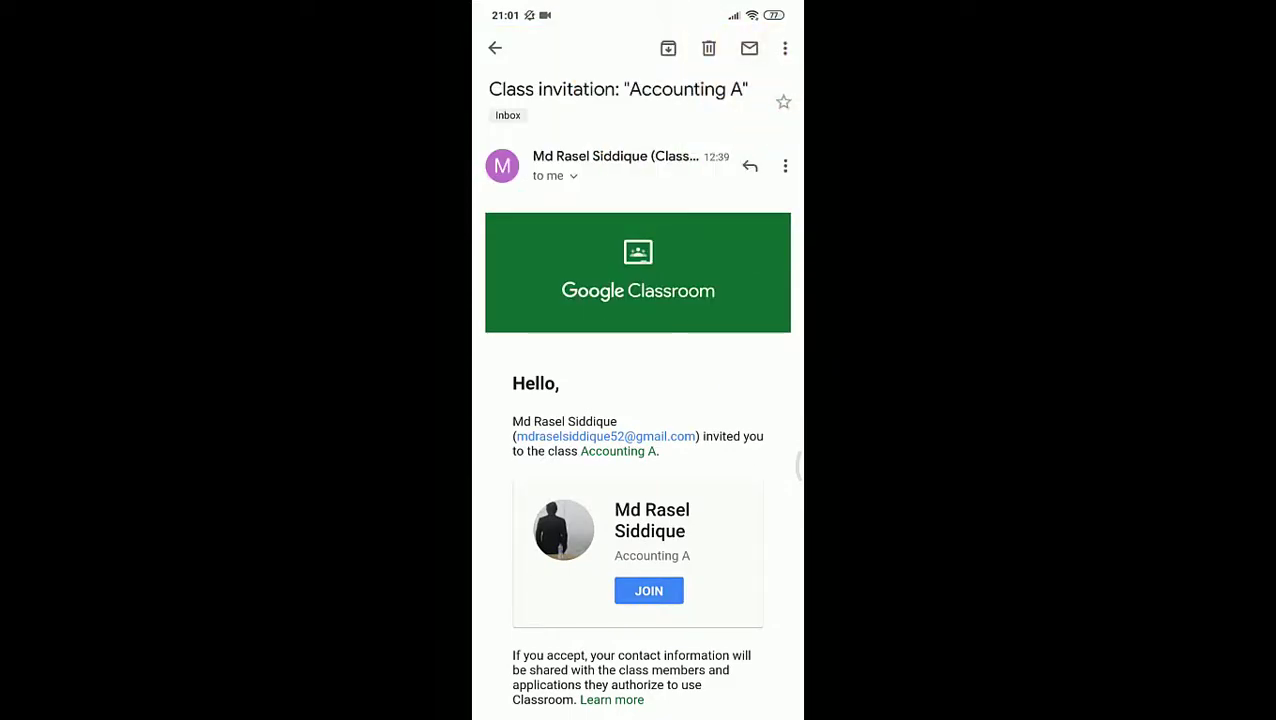
scroll(638, 450, down, 2)
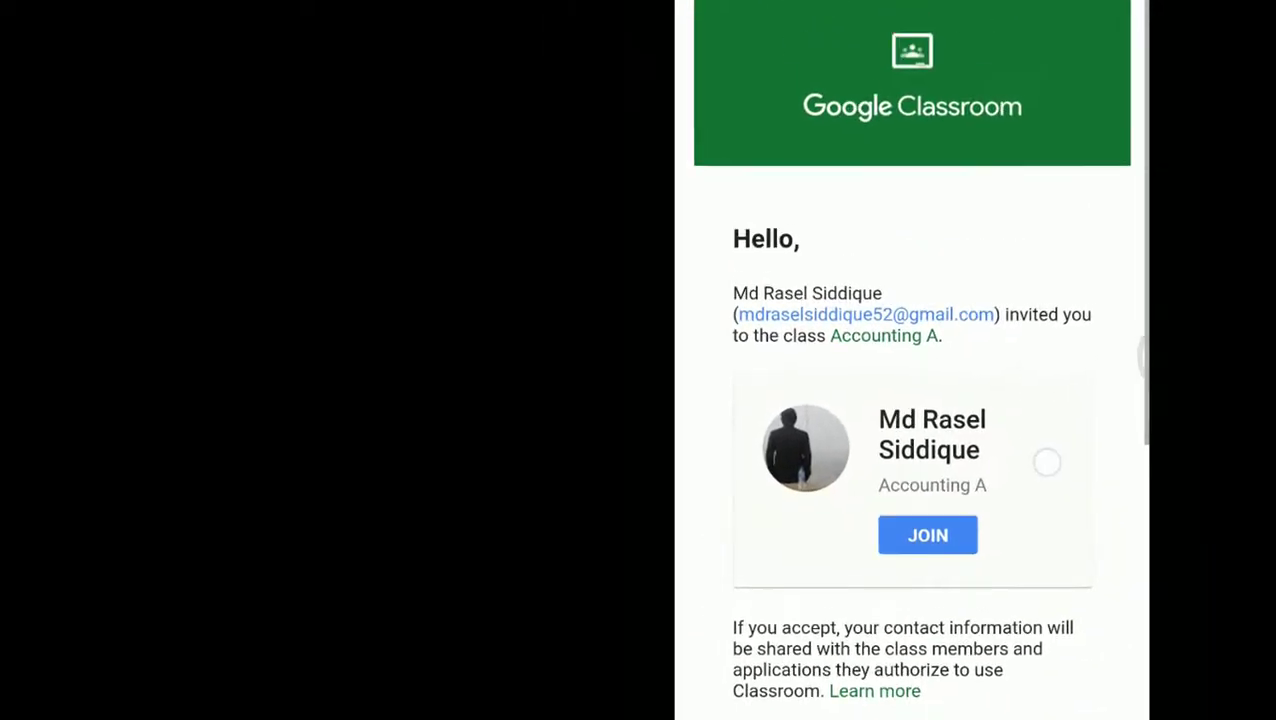
key(Escape)
click(502, 133)
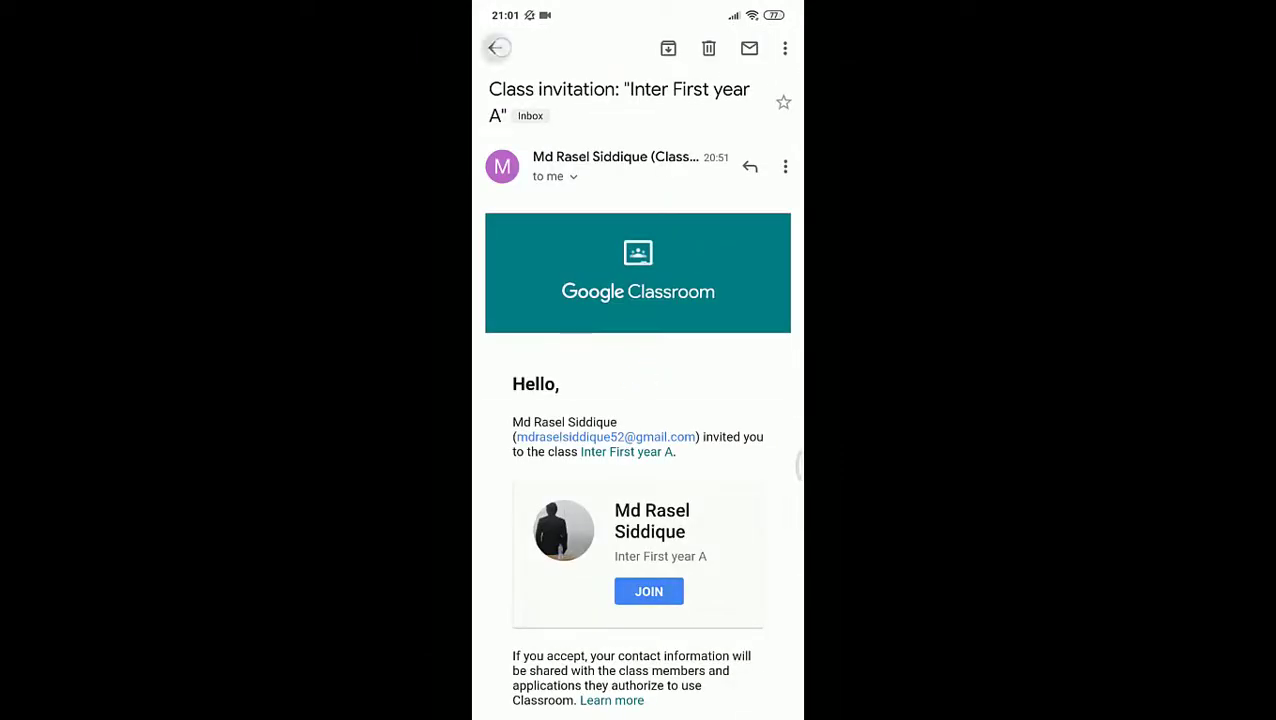
click(497, 47)
Leave Gmail for the home screen and launch Chrome
key(Escape)
click(733, 515)
click(676, 673)
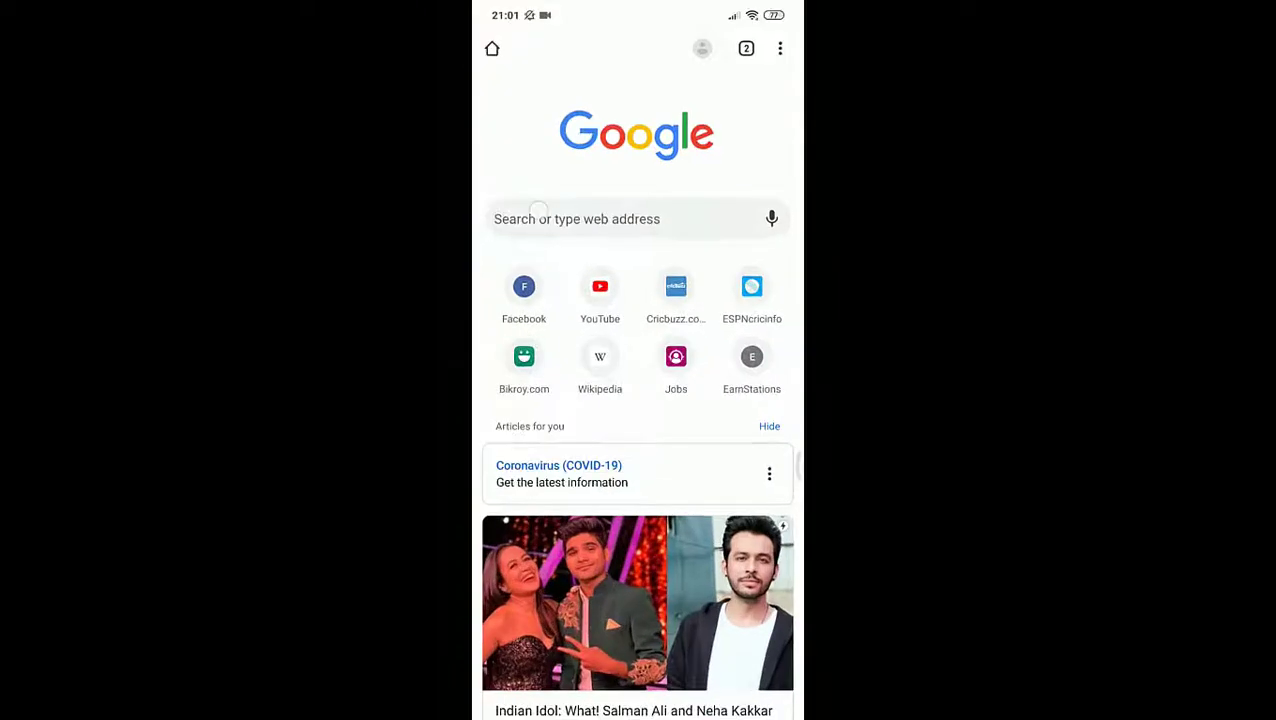
Enter classroom.google.com in Chrome's address box and load it, reaching a 'site can't be reached' error
click(538, 211)
text(class)
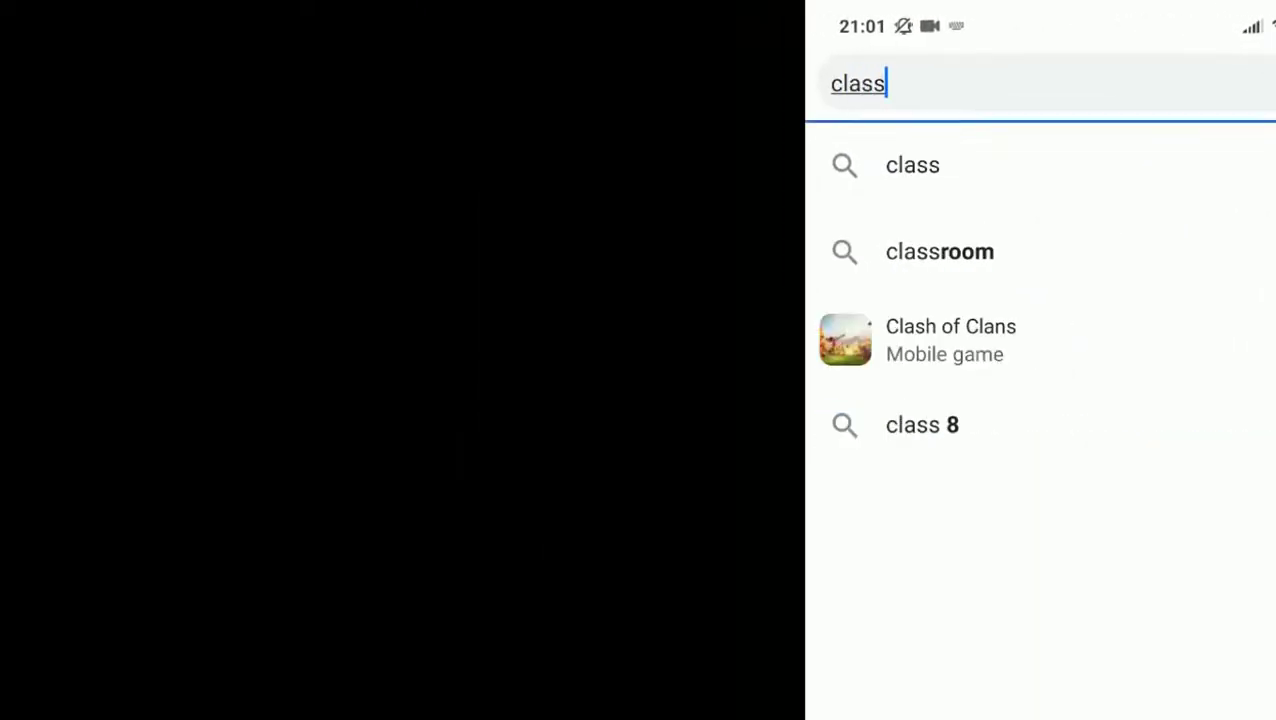
text(room)
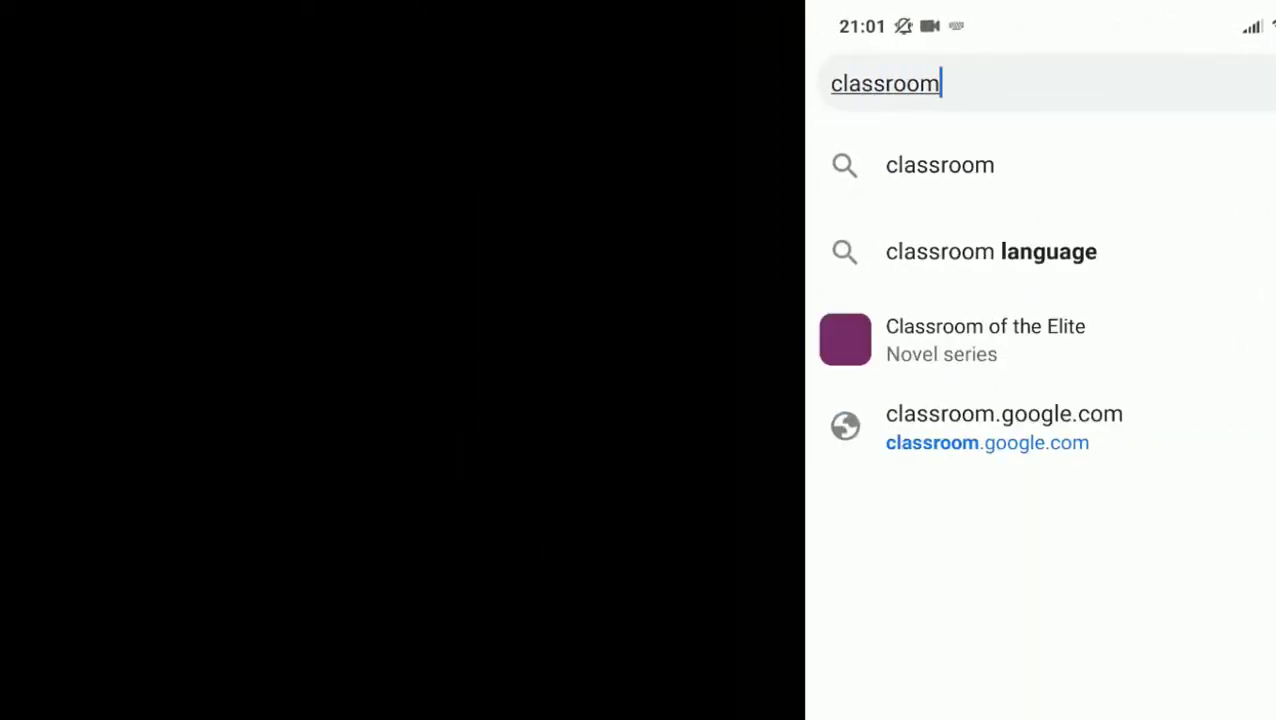
text(.google)
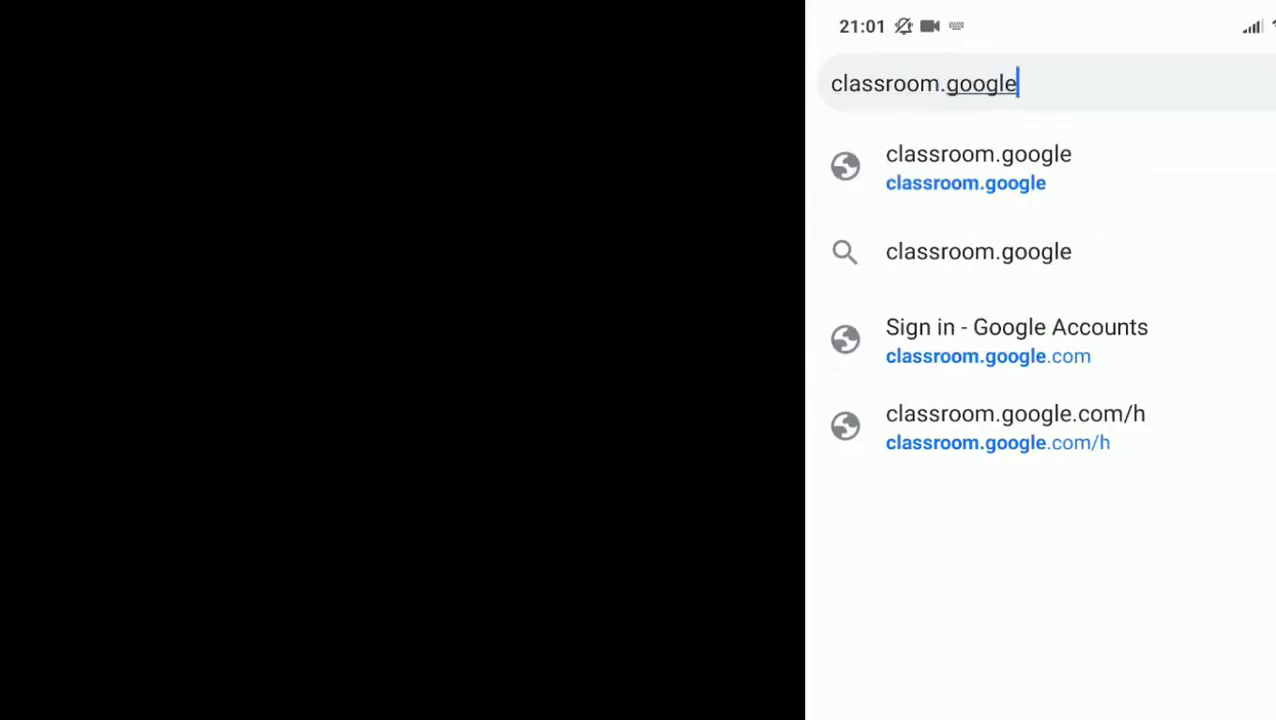
text(.)
text(com)
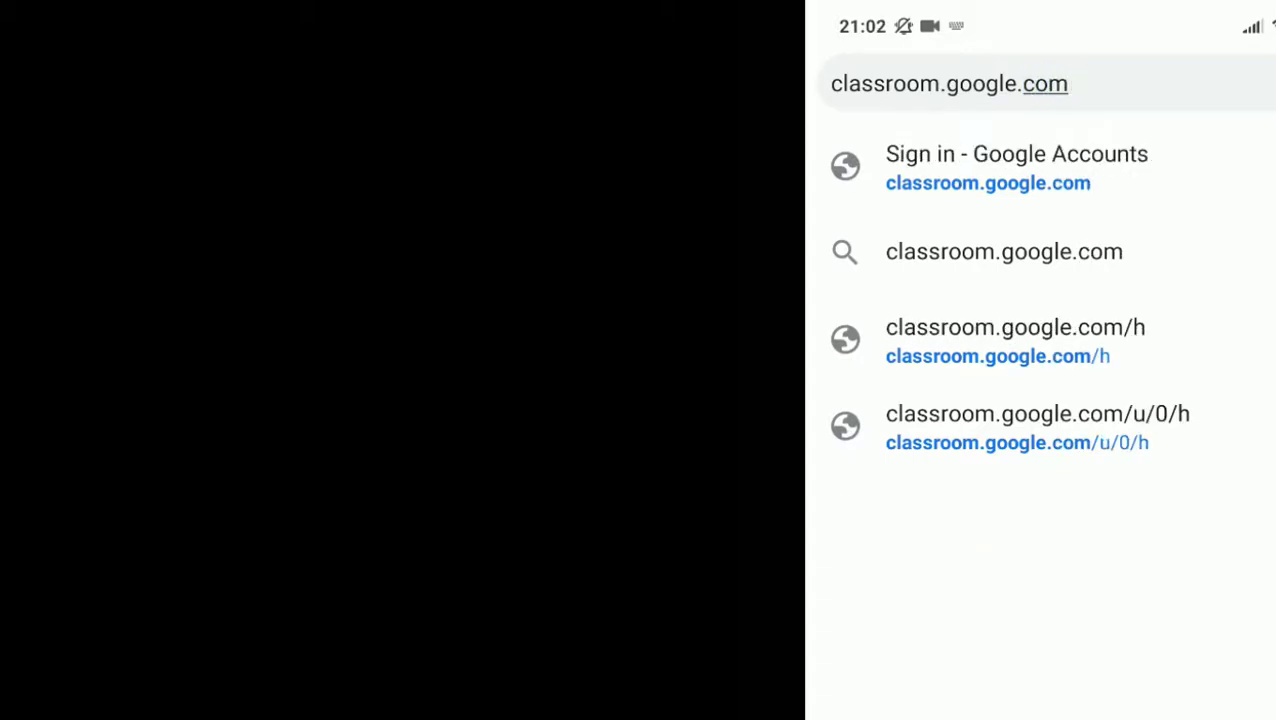
key(Return)
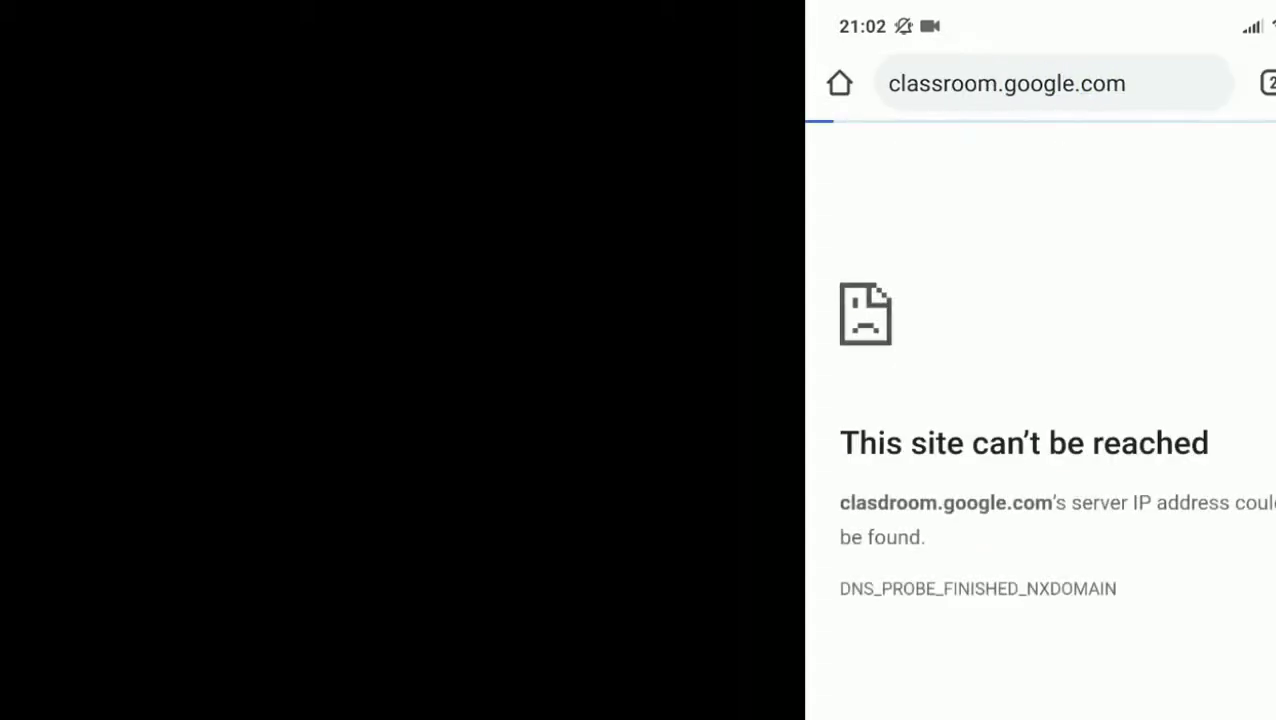